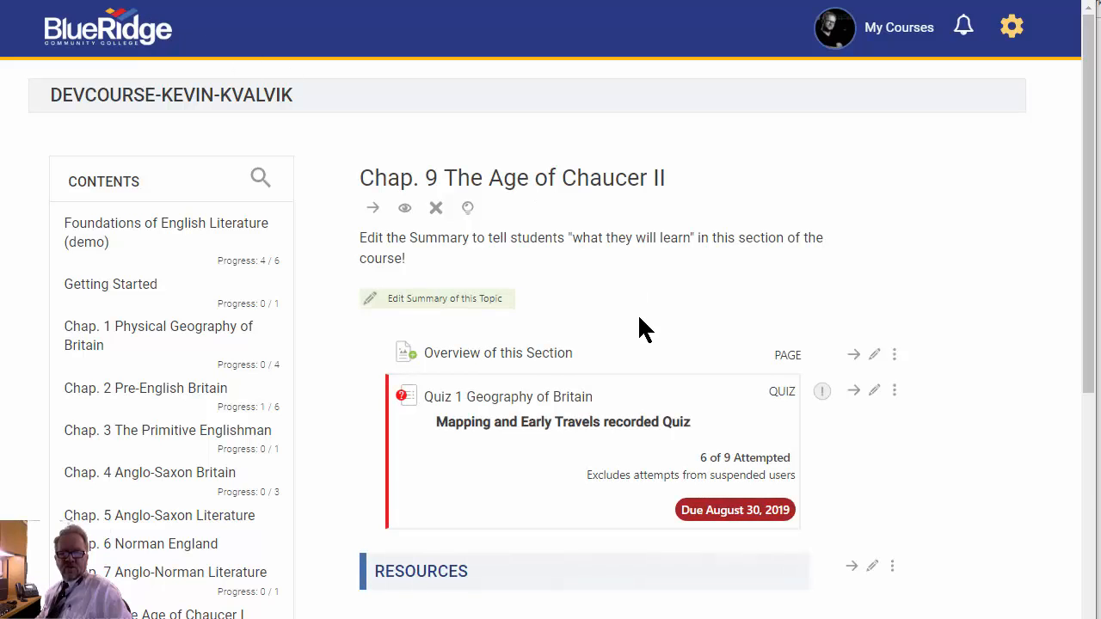
- Open the settings of the "Chaucer: Influenced and Influencer" forum under Graded Activities for editing
scroll(641, 325, "down", 3)
scroll(692, 408, "down", 3)
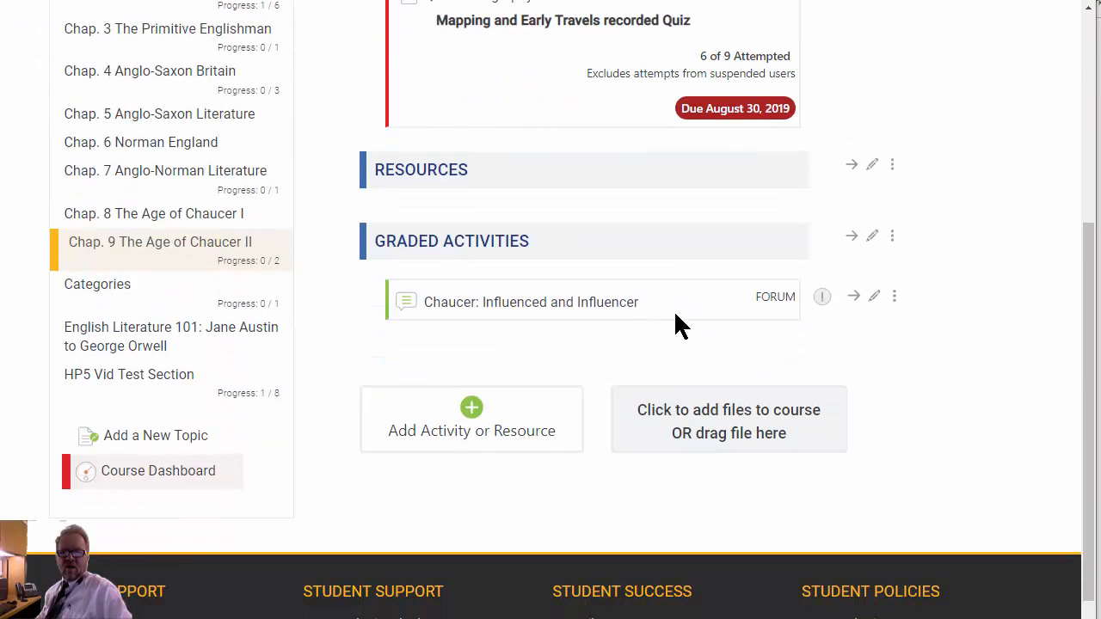
left_click(875, 297)
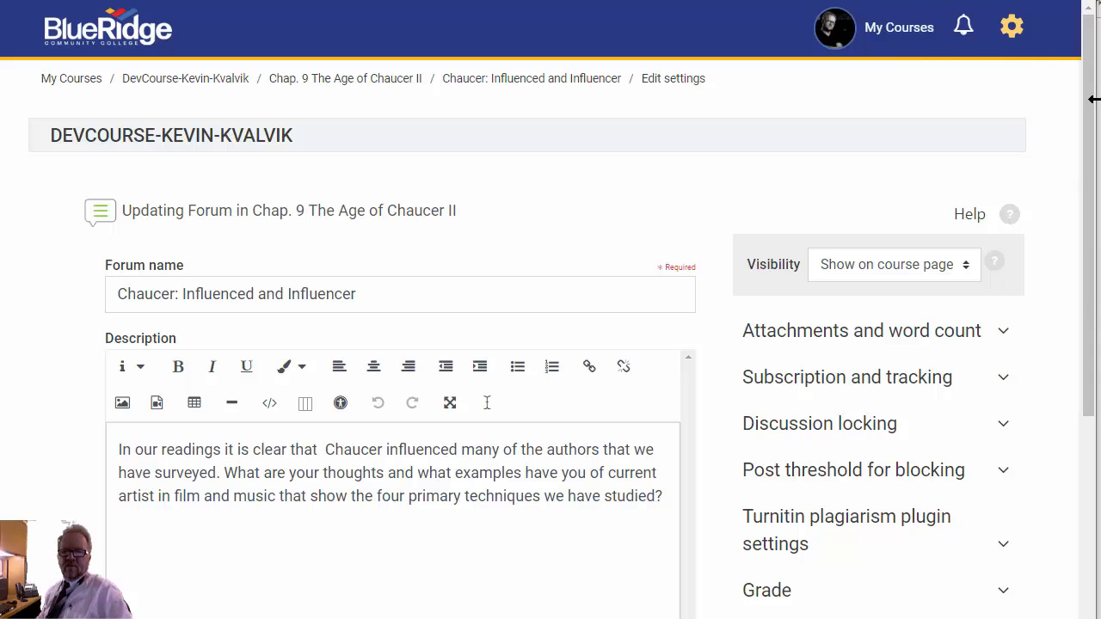
- Examine the forum's attachments and word count settings, covering attachment size, number of attachments and word count display
left_click_drag(1093, 108, 1095, 178)
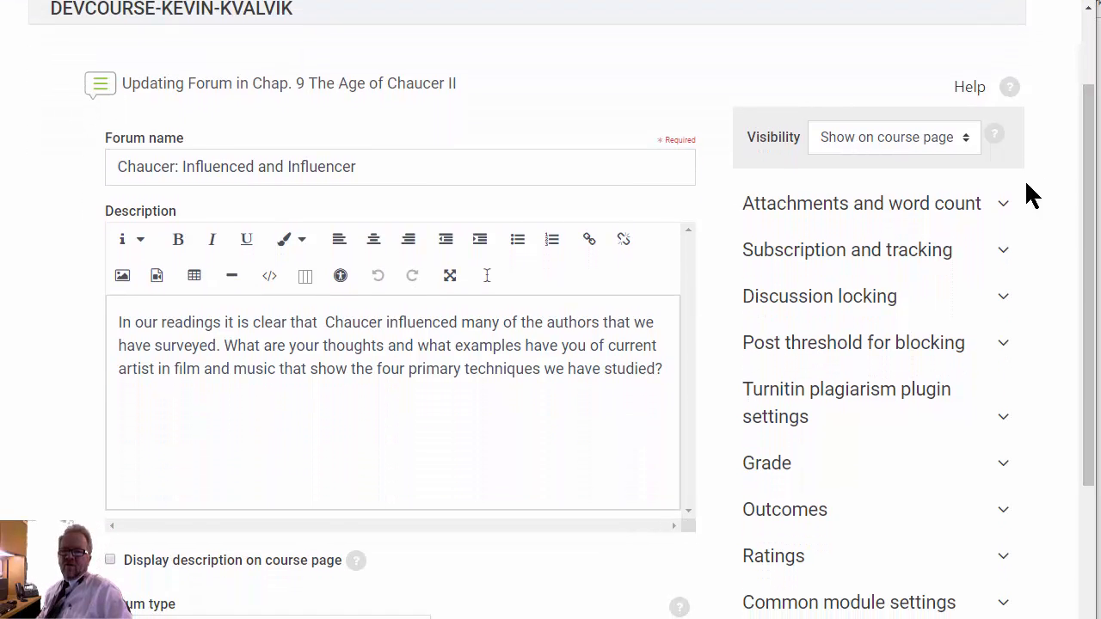
left_click(1004, 206)
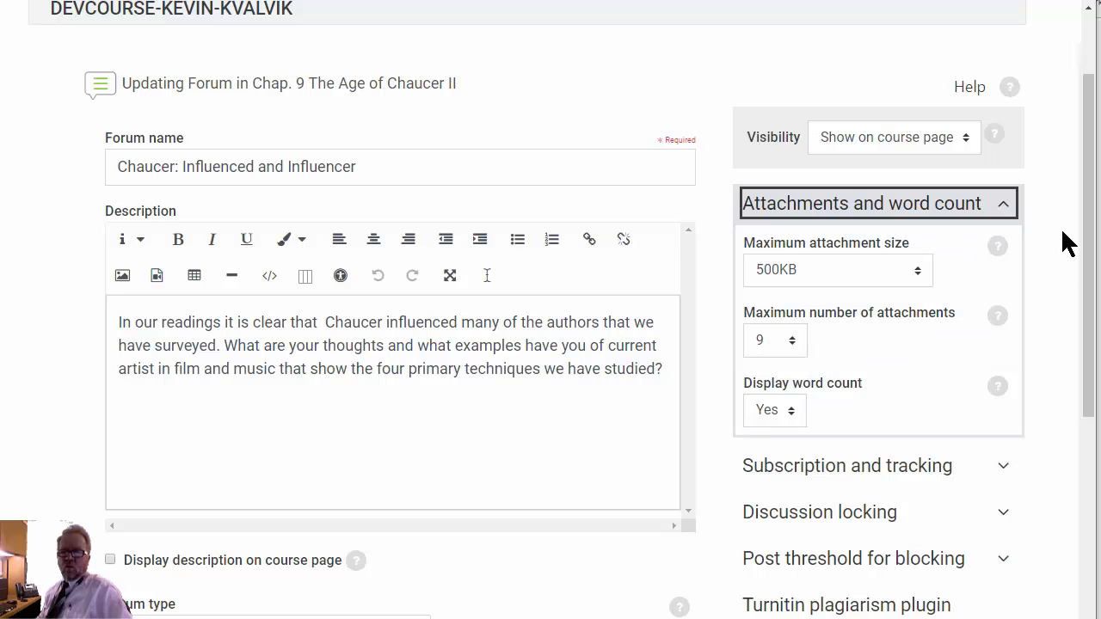
left_click(1005, 206)
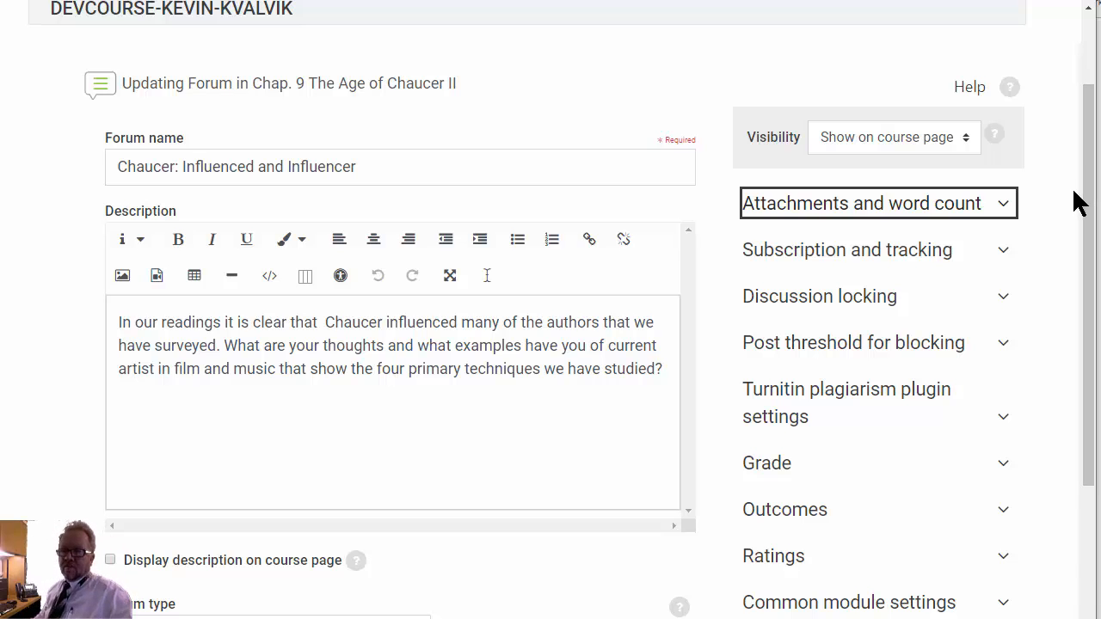
- Examine the forum's subscription and tracking options and its discussion locking setting
left_click_drag(1084, 201, 1092, 246)
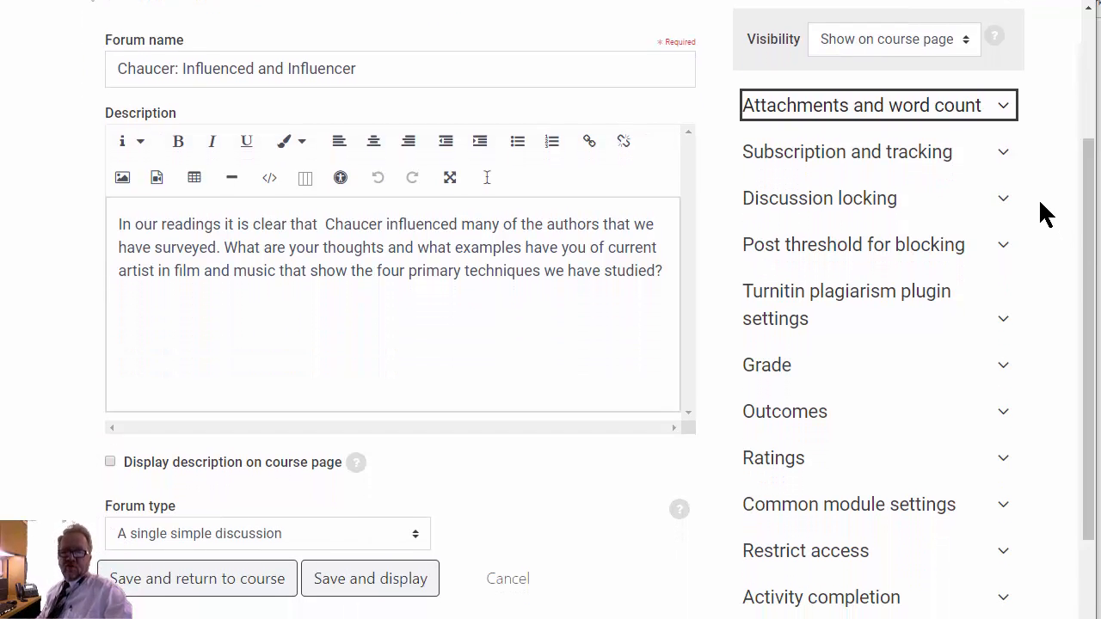
left_click(1003, 159)
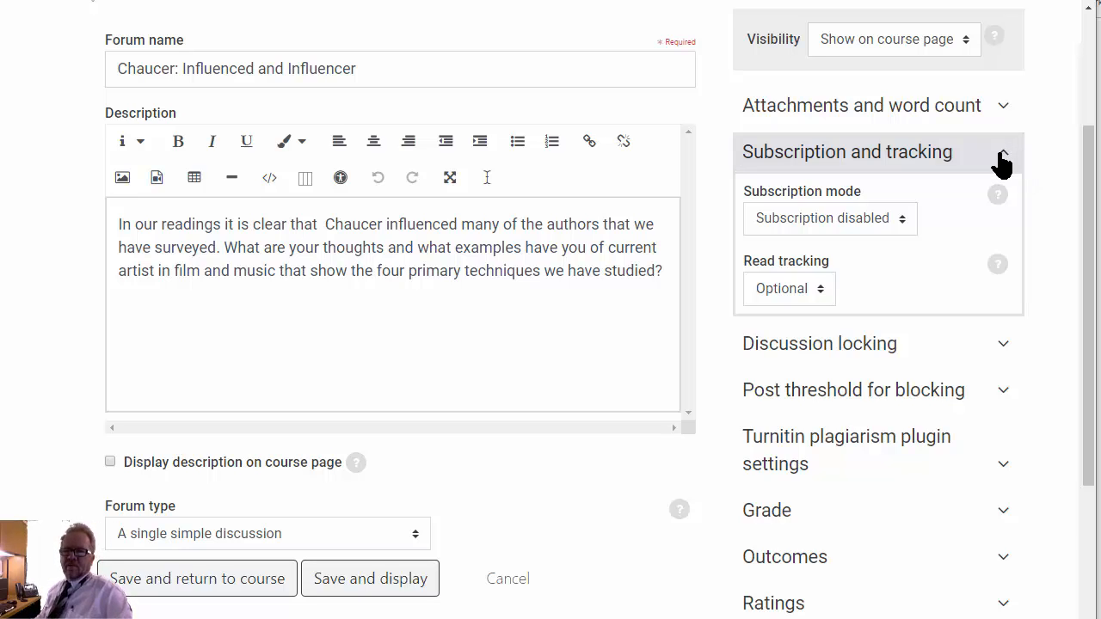
left_click(1003, 162)
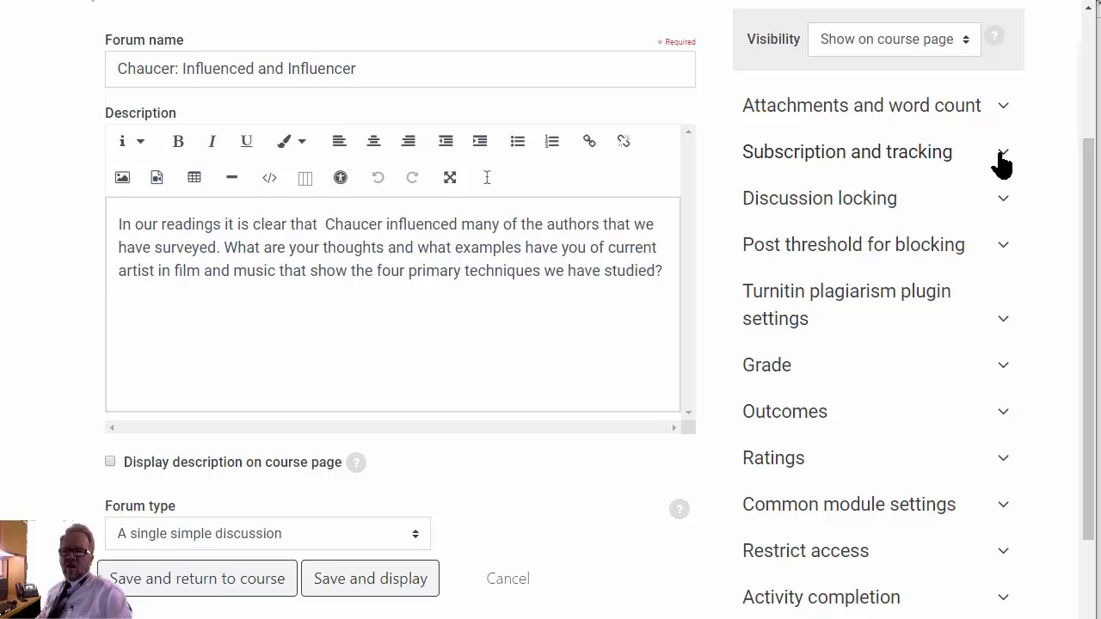
left_click(1005, 205)
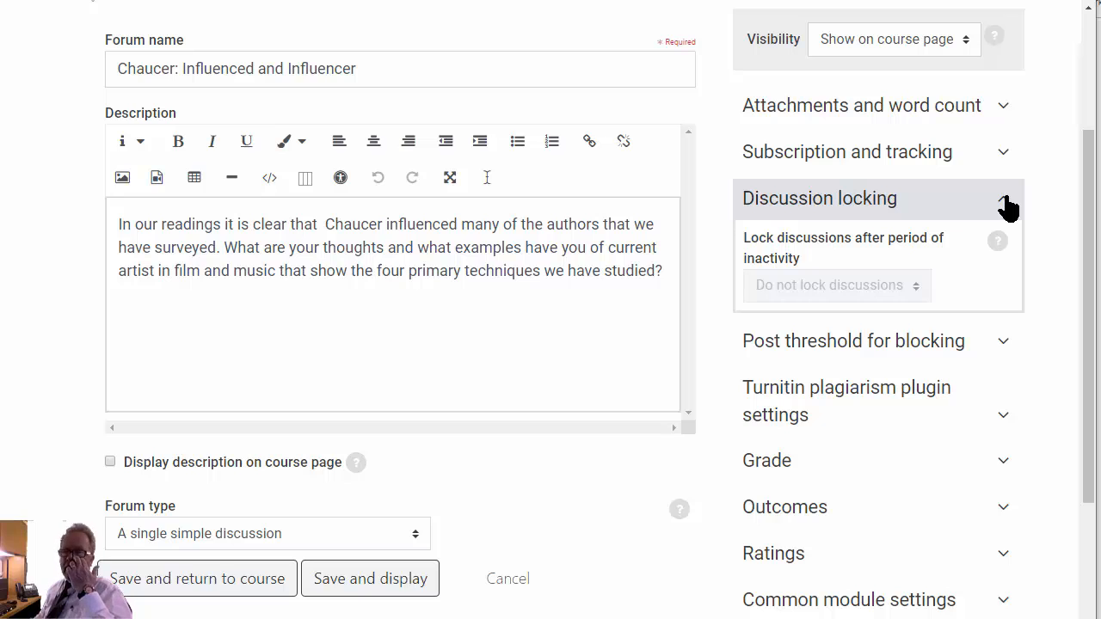
left_click(1007, 205)
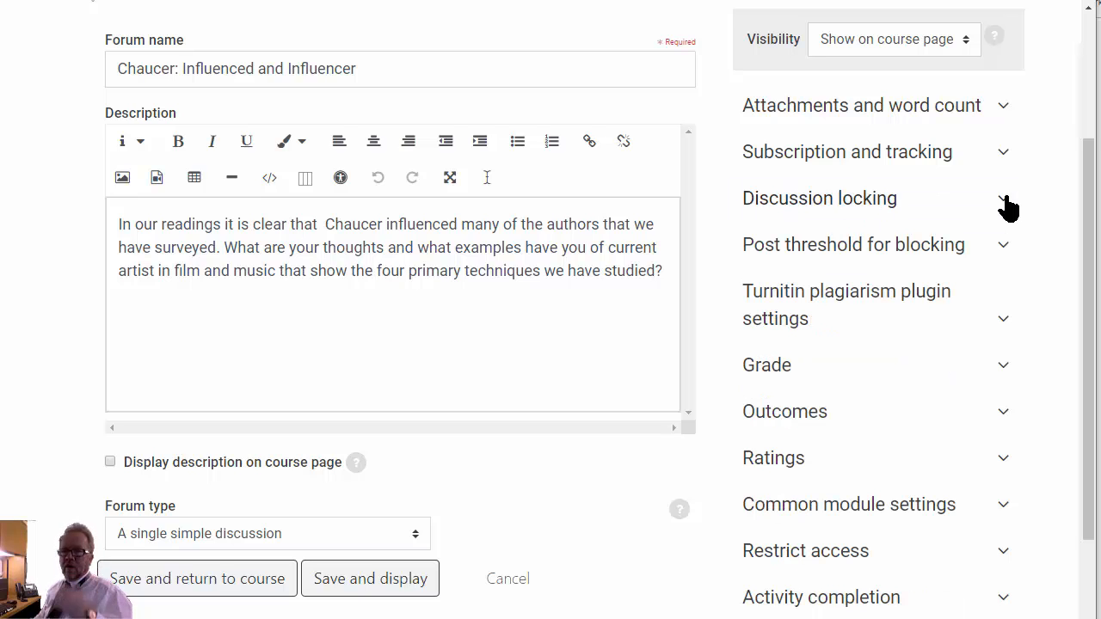
- Examine the post threshold for blocking settings, including the available time periods for blocking
left_click(1003, 251)
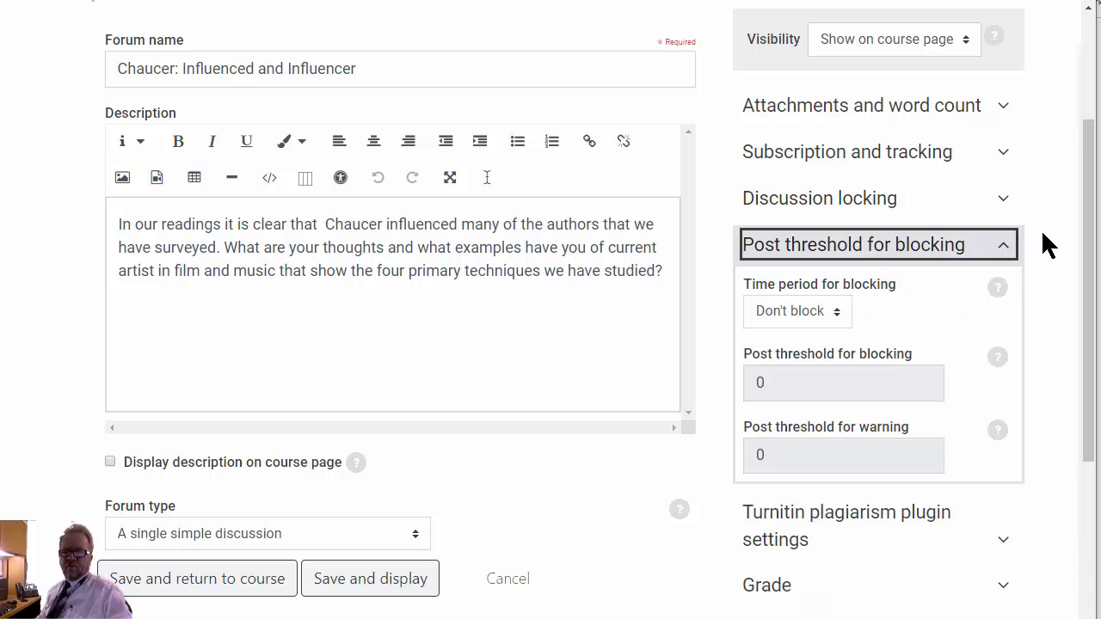
scroll(1050, 245, "down", 2)
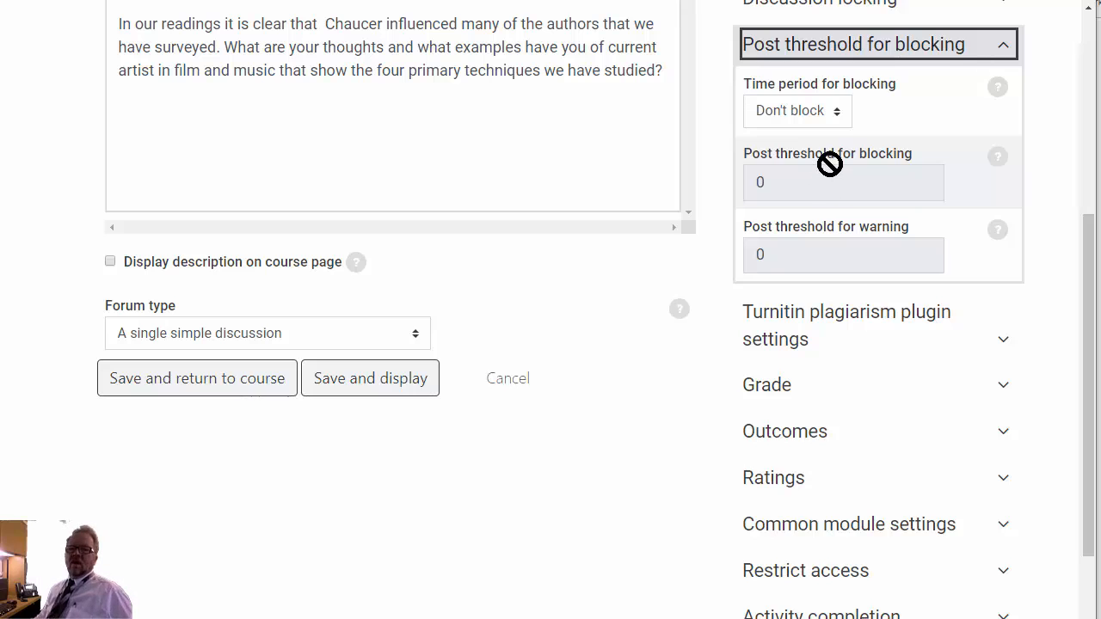
left_click(835, 113)
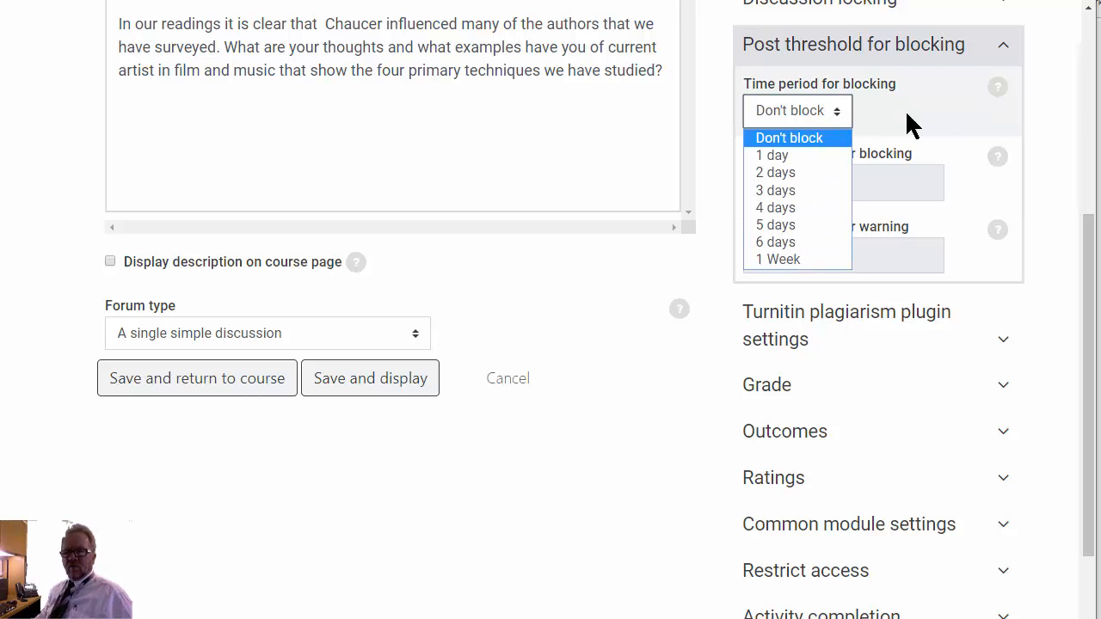
left_click(1086, 101)
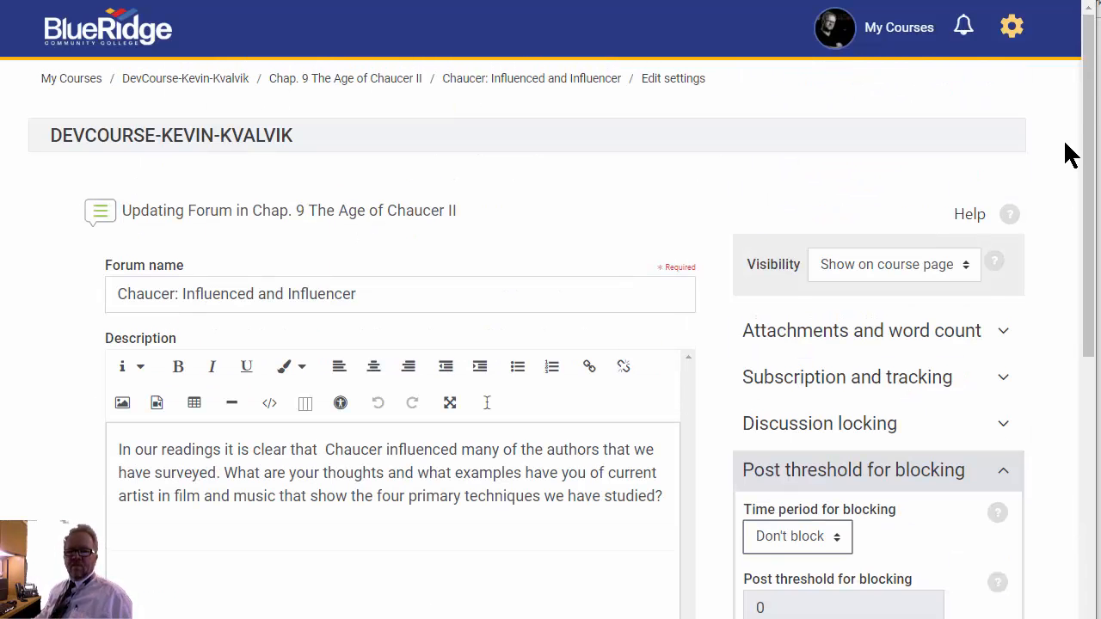
left_click_drag(1089, 103, 1087, 258)
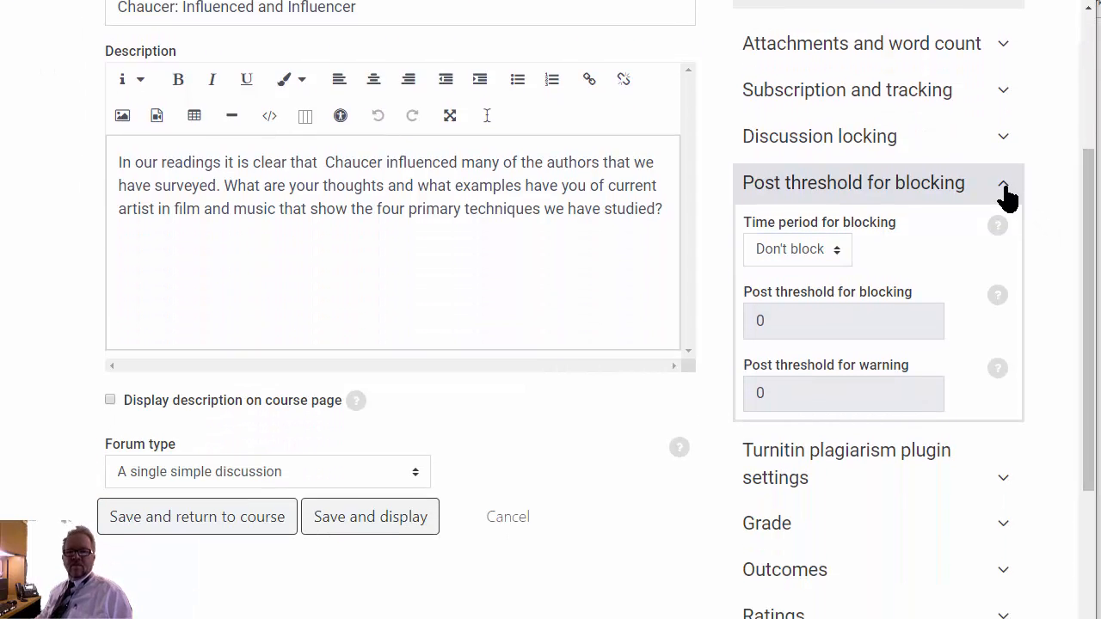
left_click(1004, 186)
- Examine the forum's grade category, its grade to pass and its outcomes mapping
left_click_drag(1081, 178, 1089, 260)
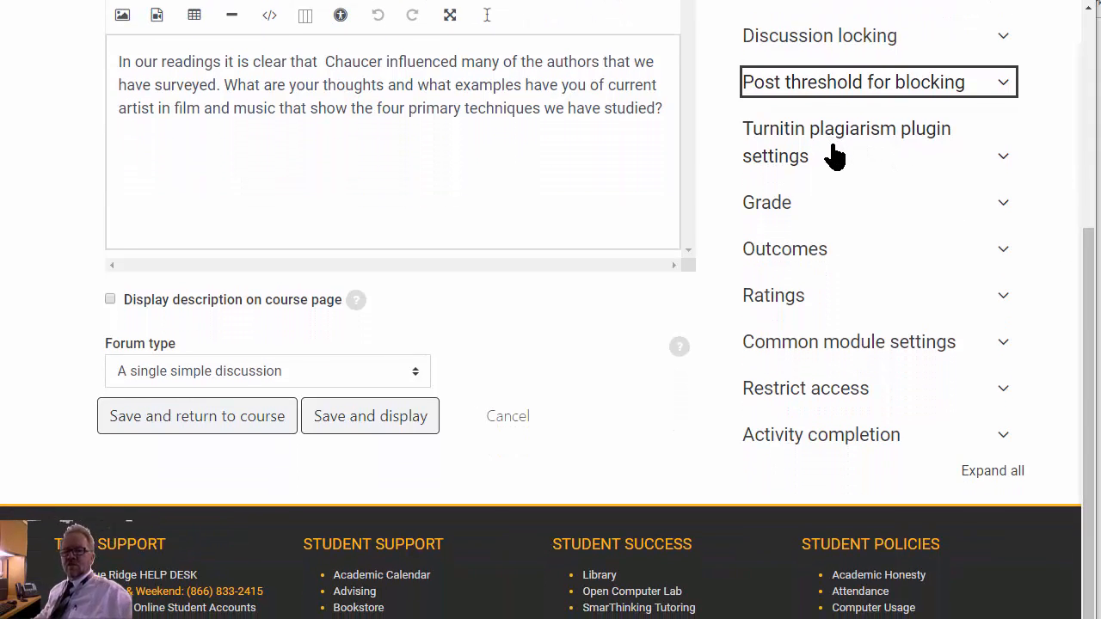
left_click(1003, 208)
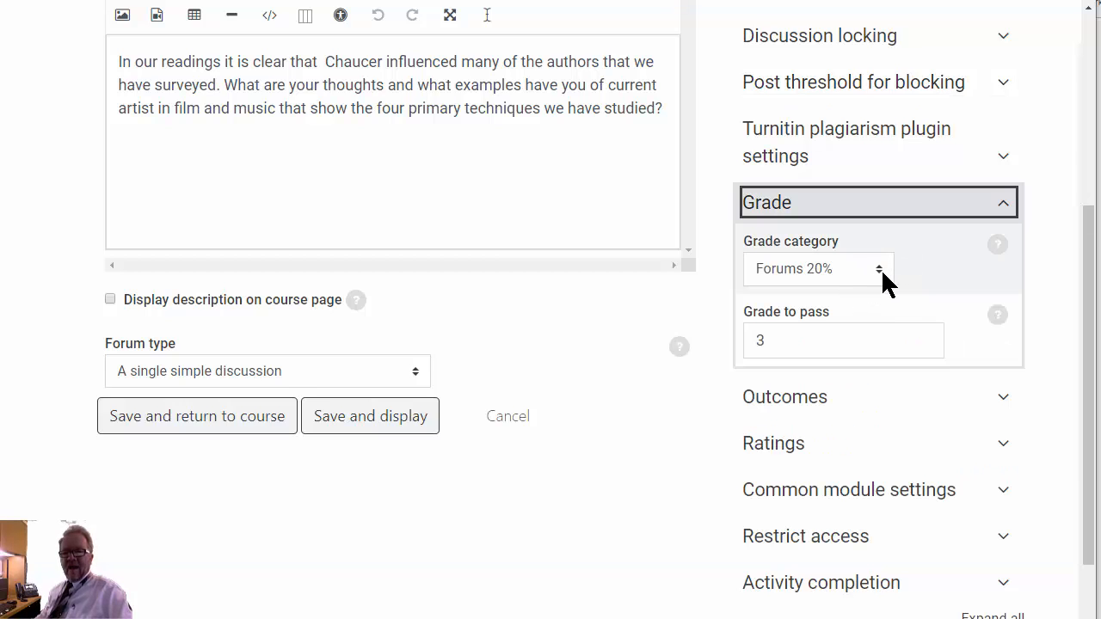
left_click(808, 342)
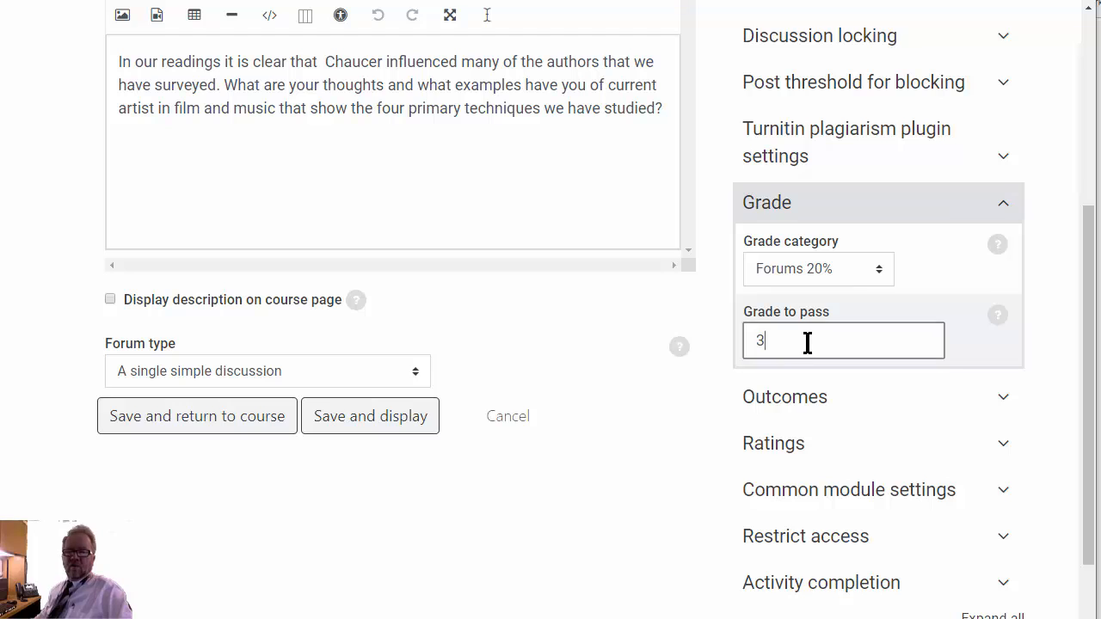
left_click(835, 336)
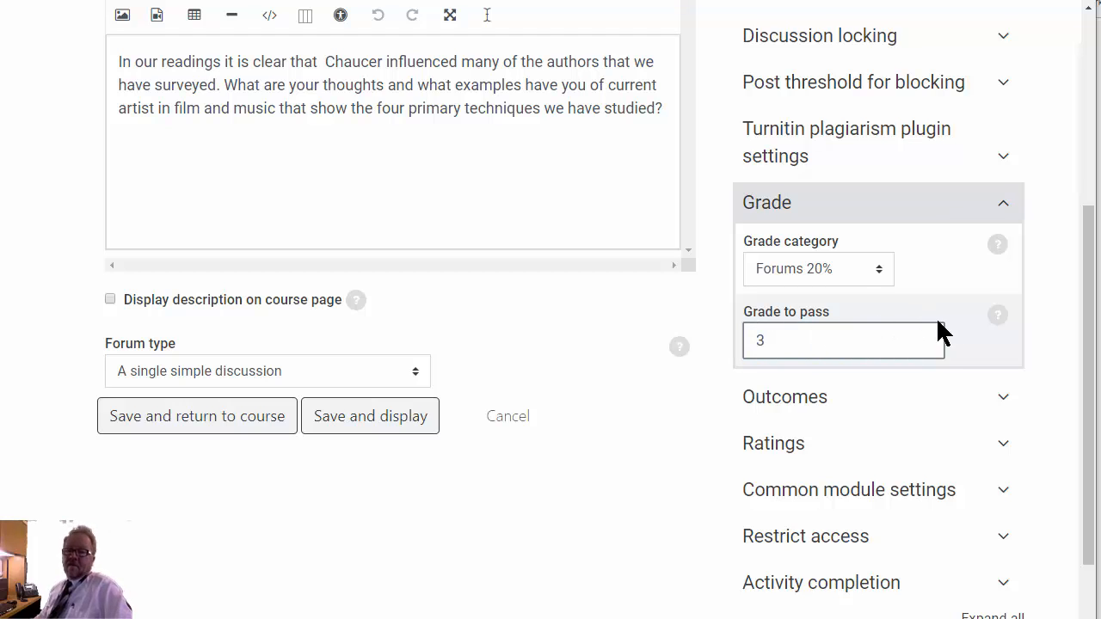
left_click(997, 207)
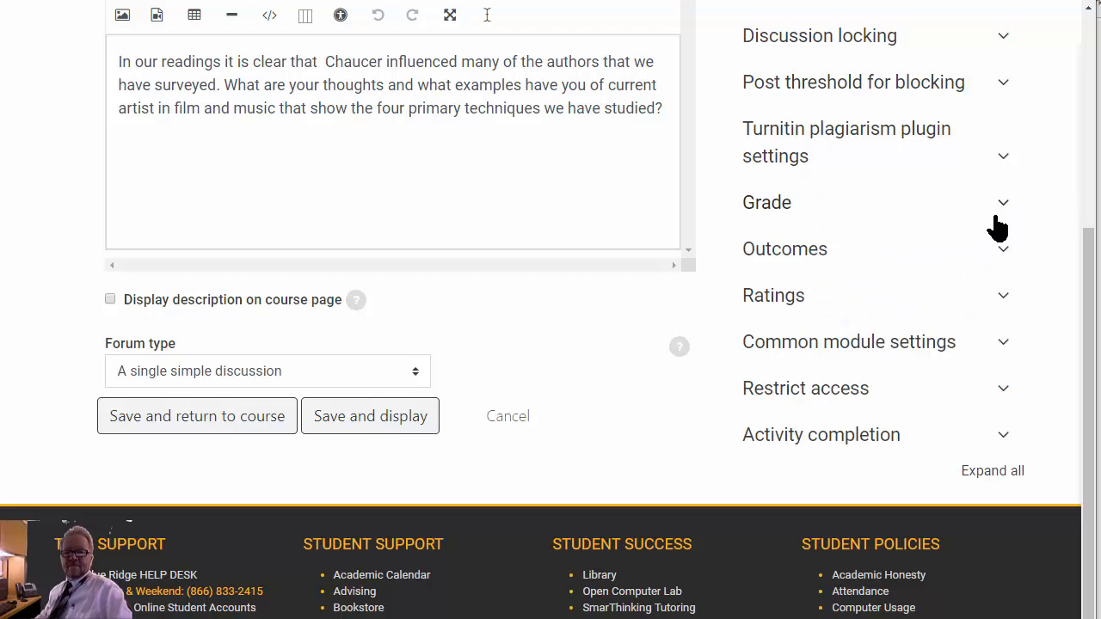
left_click(1001, 251)
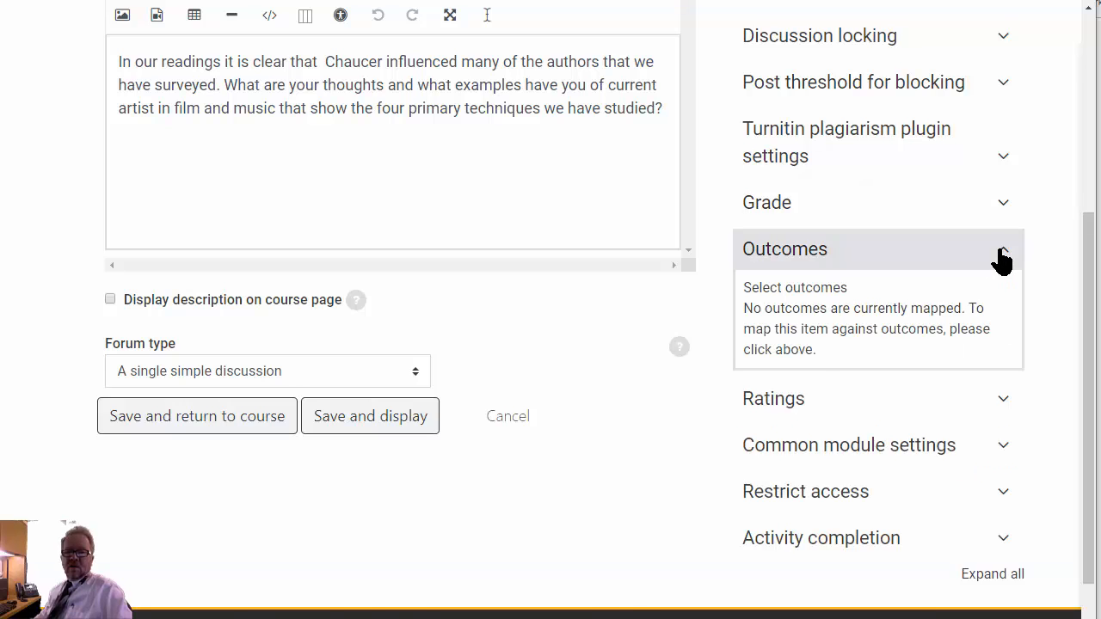
left_click(1002, 259)
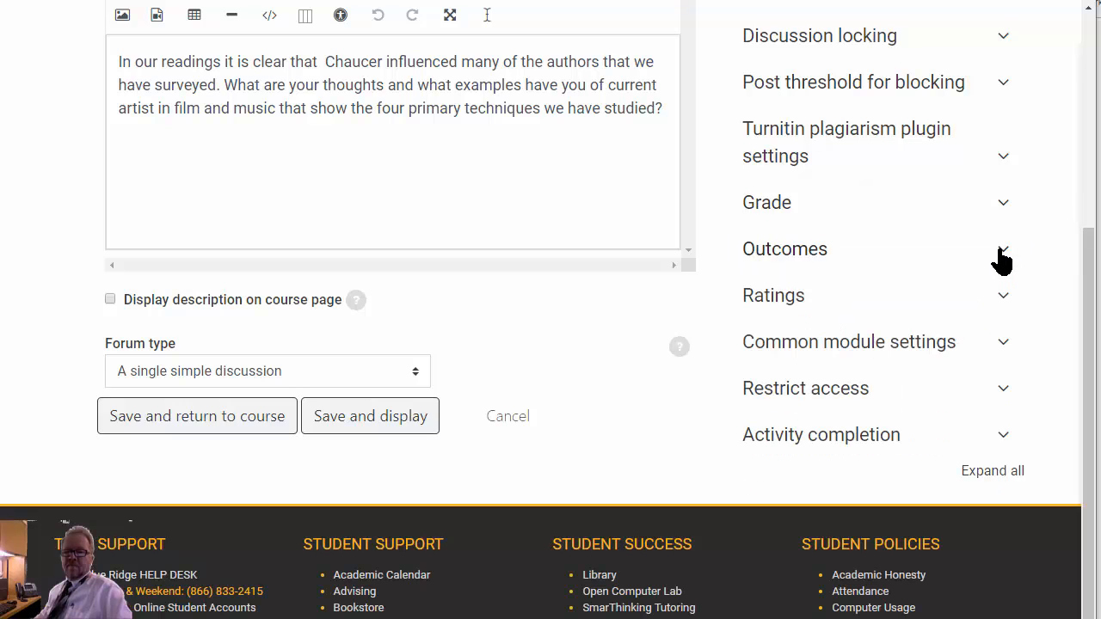
- Examine the Ratings settings, checking the aggregate type choices with Sum of ratings kept, the maximum grade and the rating date range
left_click(1003, 301)
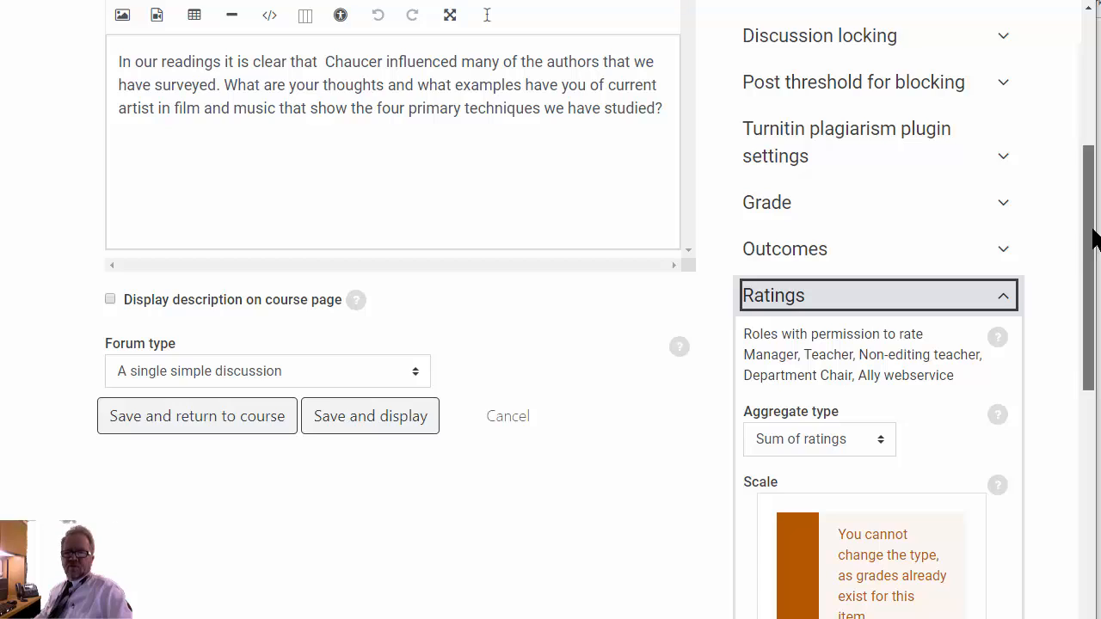
left_click_drag(1093, 241, 1072, 315)
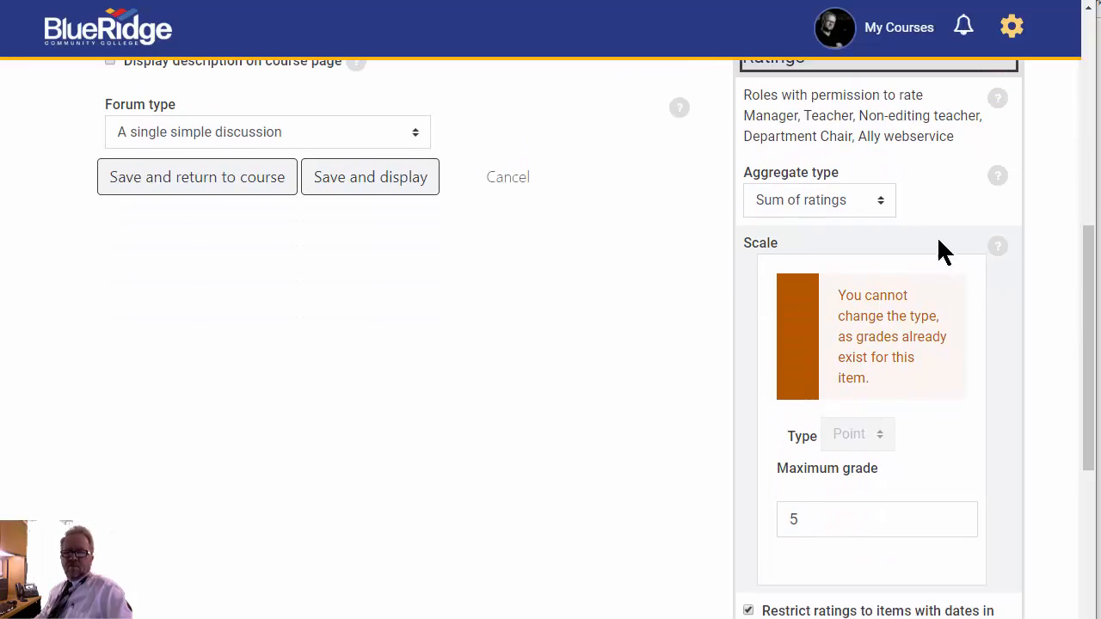
left_click(881, 200)
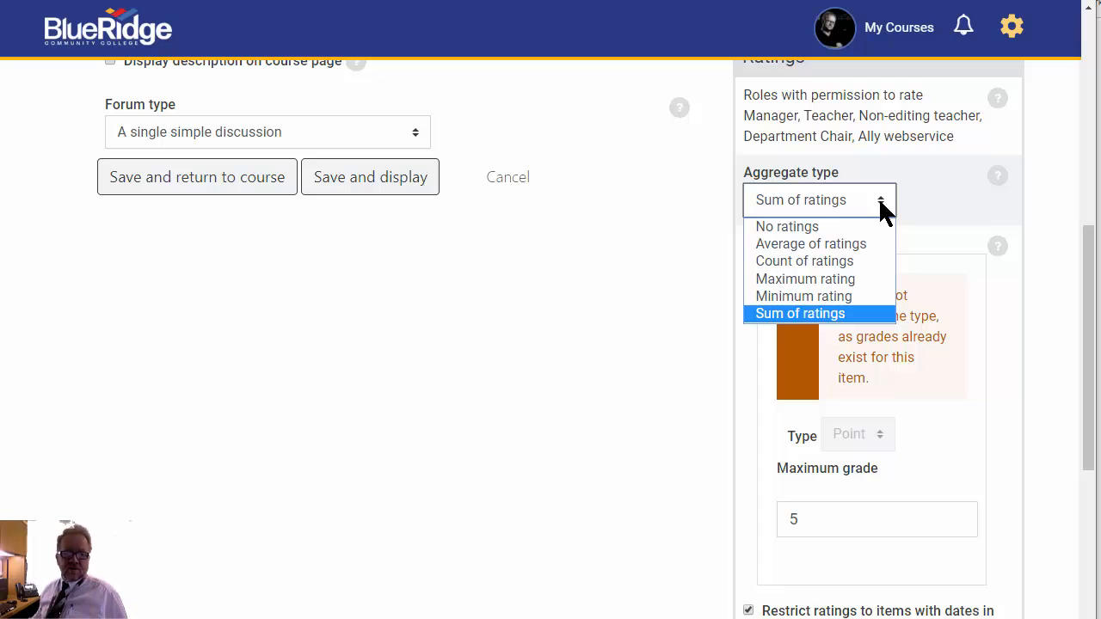
left_click(848, 314)
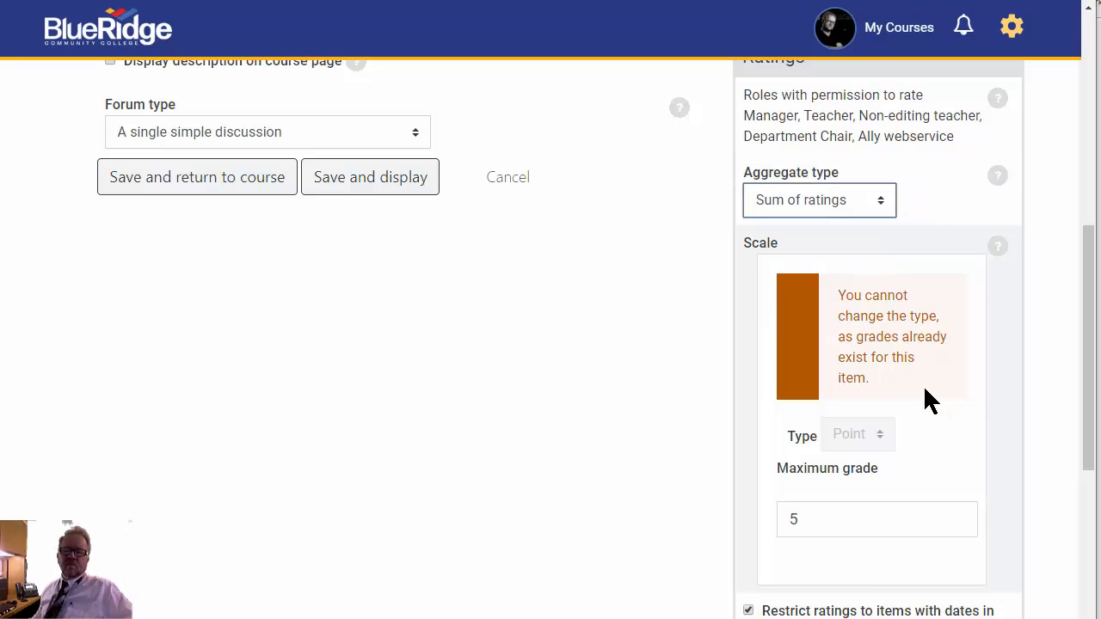
scroll(914, 378, "down", 2)
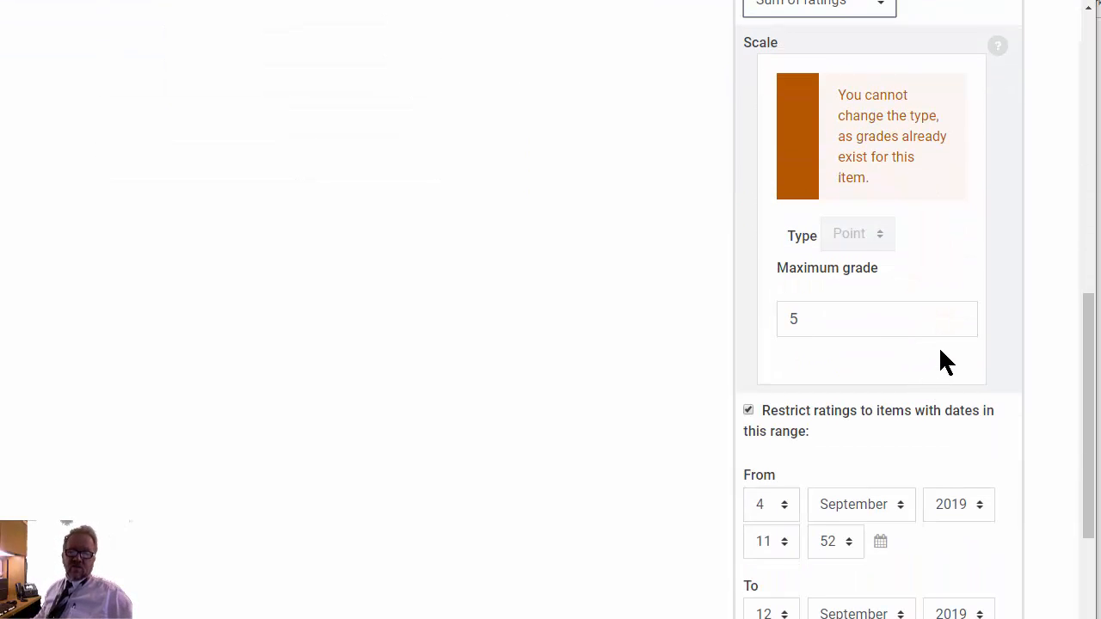
left_click(826, 317)
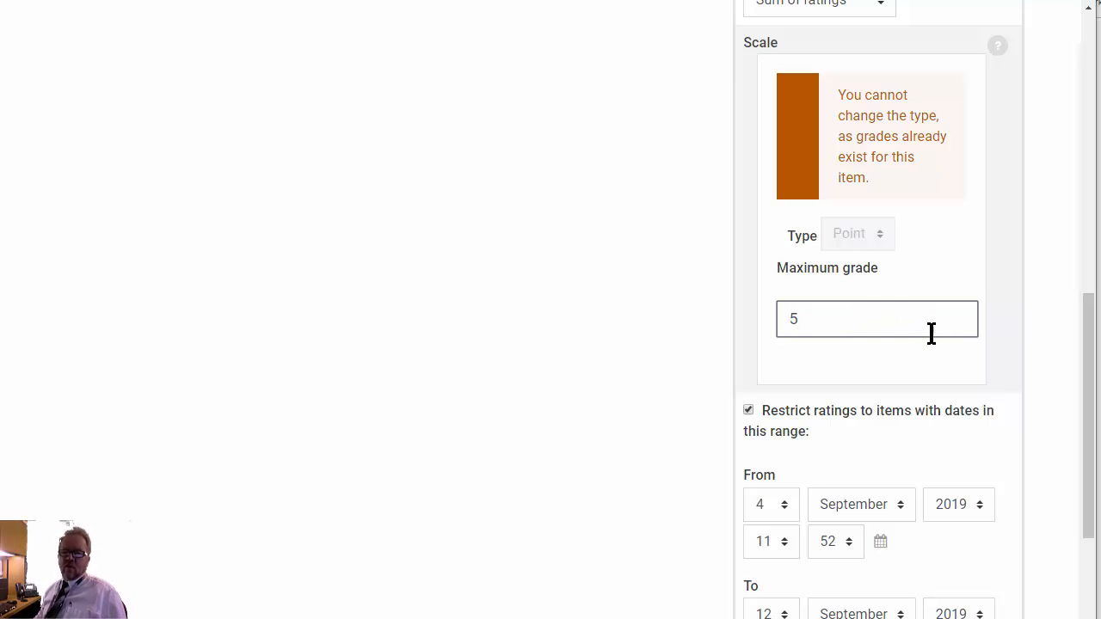
scroll(1004, 337, "down", 2)
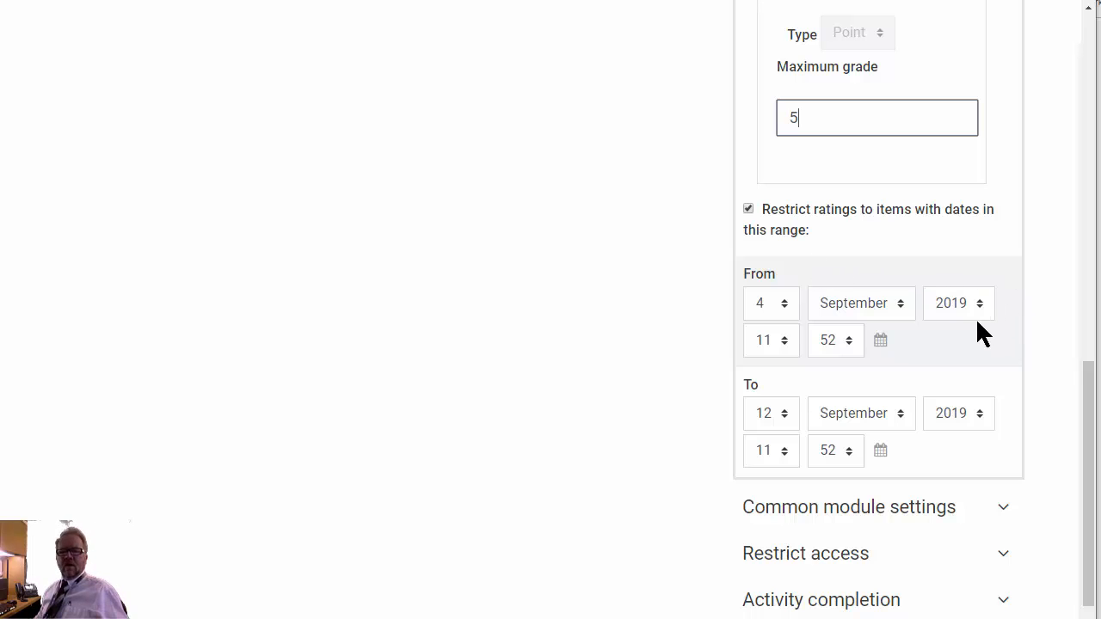
- Examine the activity completion settings, including the required grade, posts, discussions and replies and the expected completion date
scroll(995, 349, "down", 3)
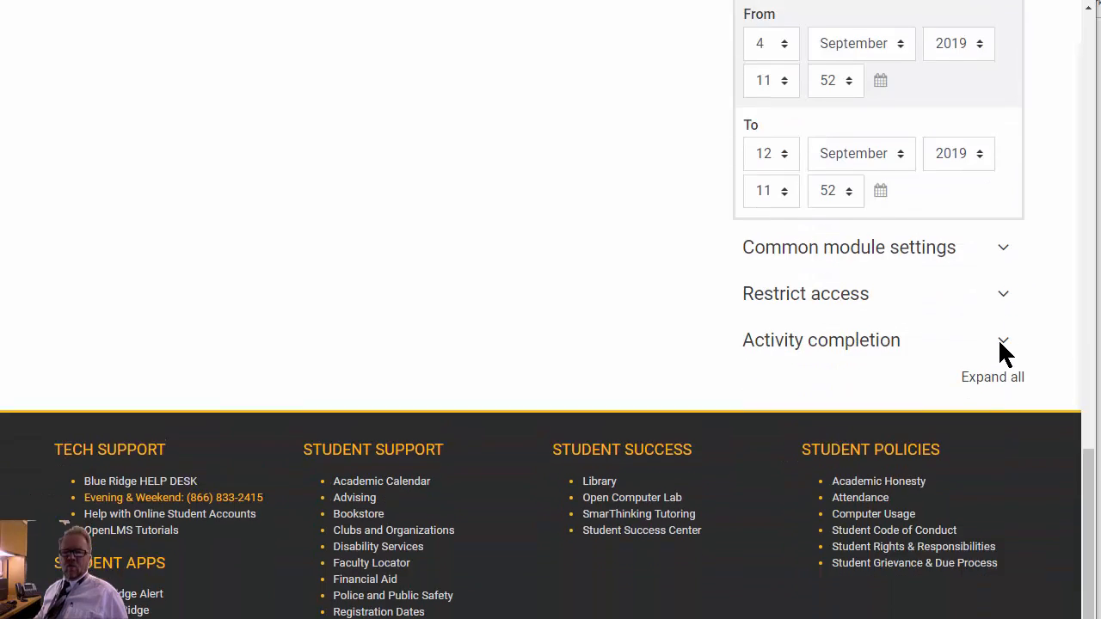
left_click(1004, 291)
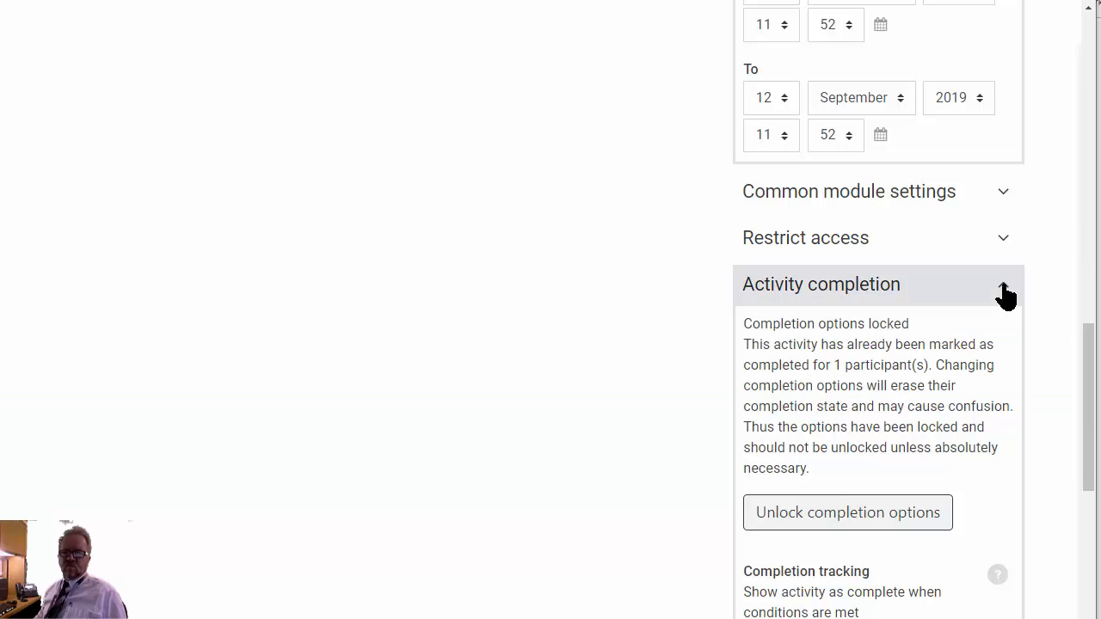
left_click_drag(1089, 356, 1072, 459)
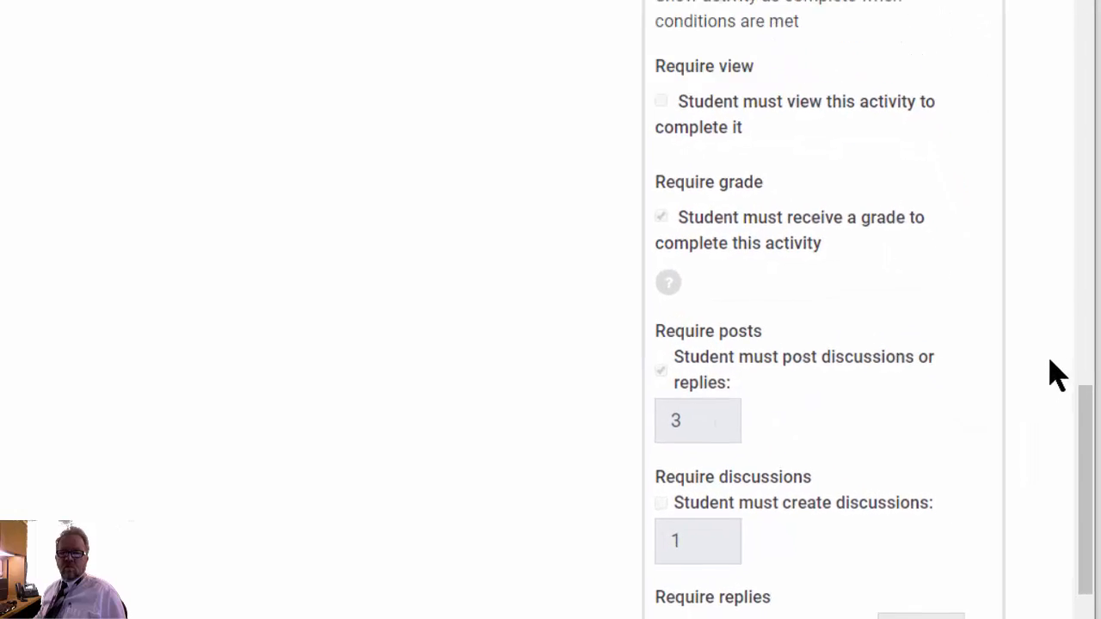
left_click_drag(1092, 421, 1086, 476)
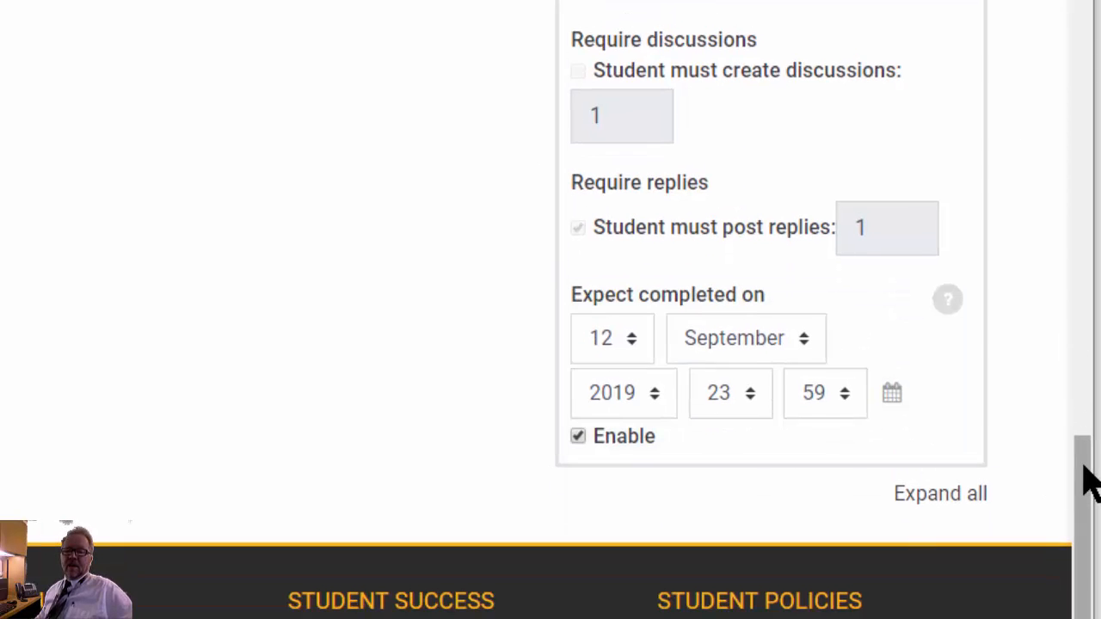
- Save the Chaucer: Influenced and Influencer forum settings and return to the course
left_click_drag(1090, 504, 1091, 112)
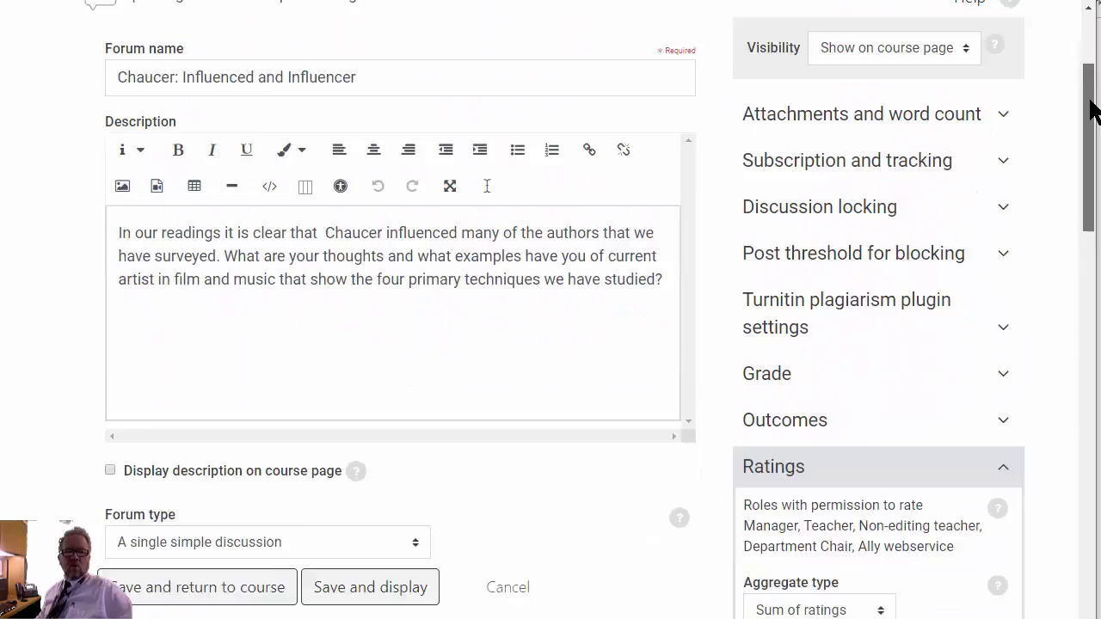
scroll(853, 227, "down", 2)
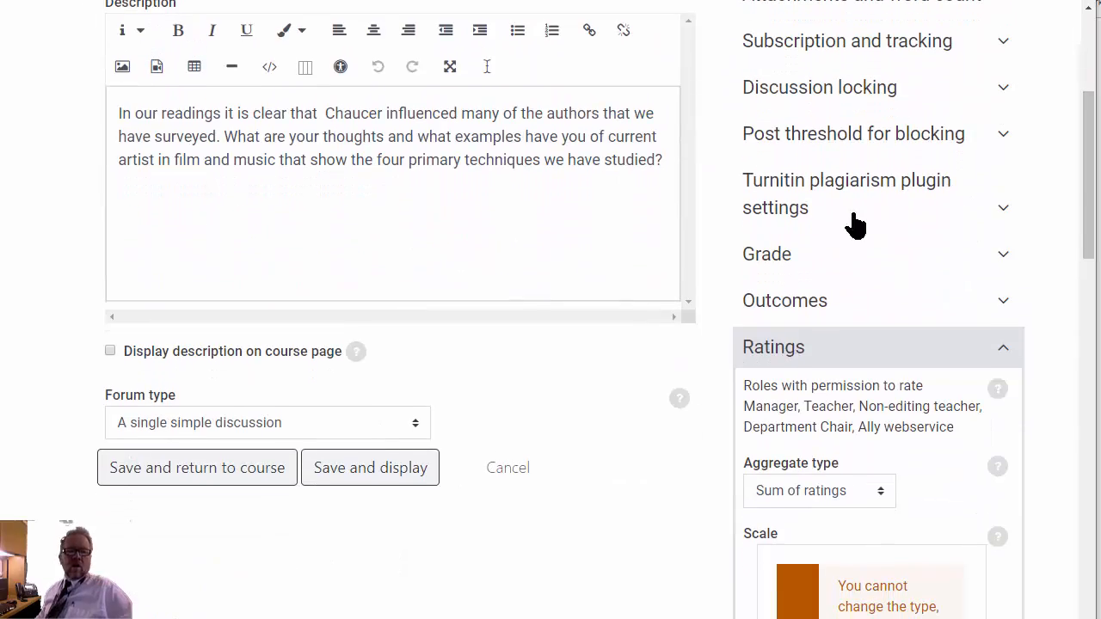
left_click(195, 471)
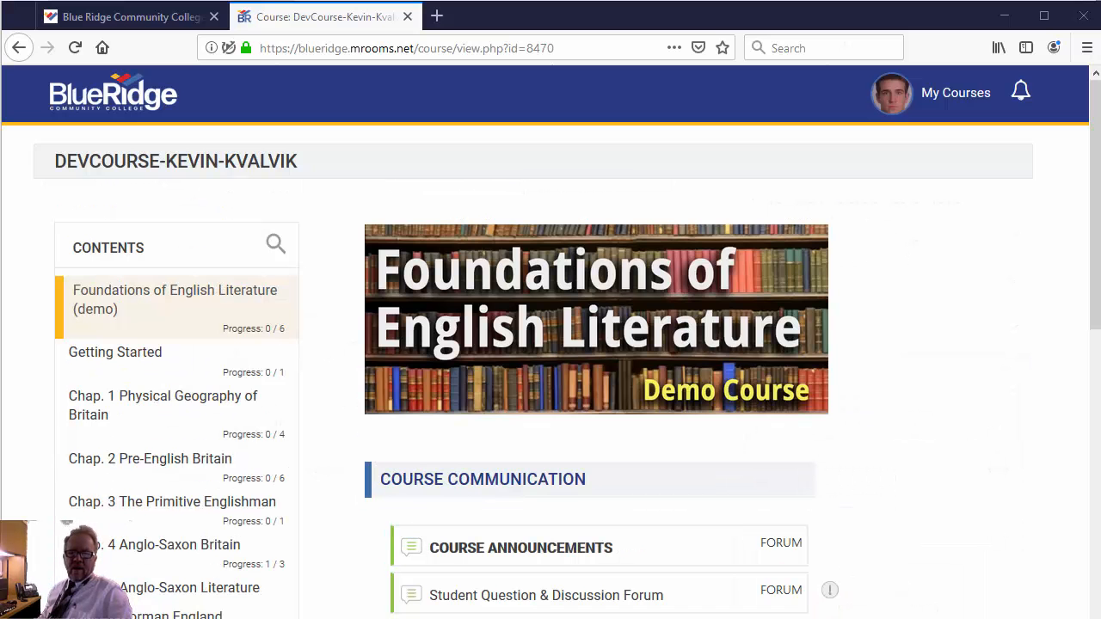
- Open the Chap. 9 The Age of Chaucer II section in the student's course view and find its graded forum
scroll(1095, 293, "down", 3)
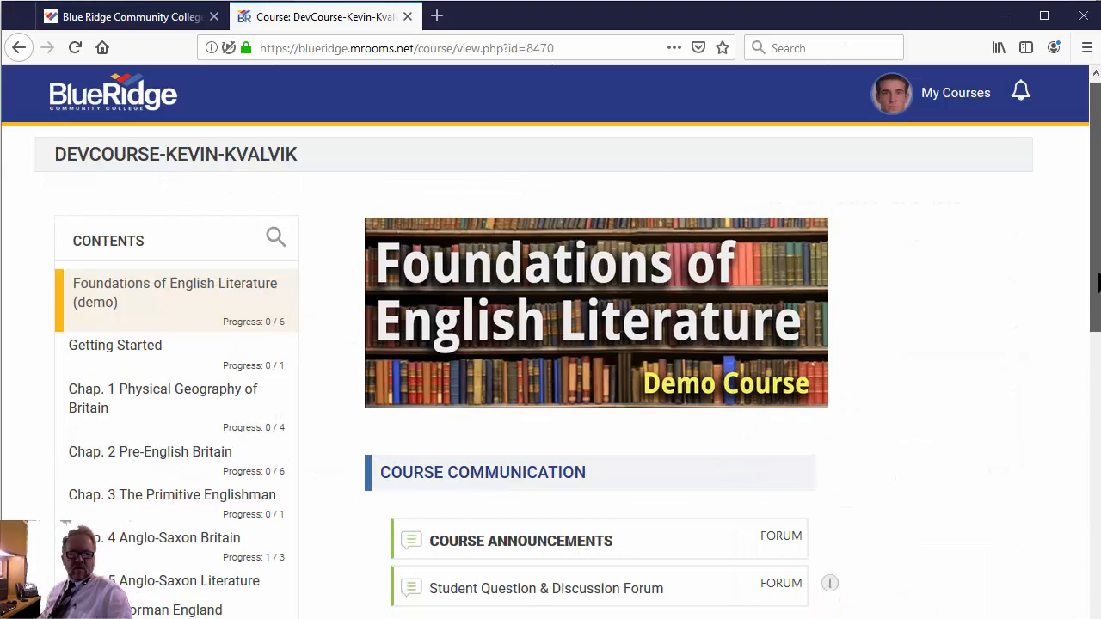
left_click_drag(1094, 292, 1095, 308)
left_click(121, 494)
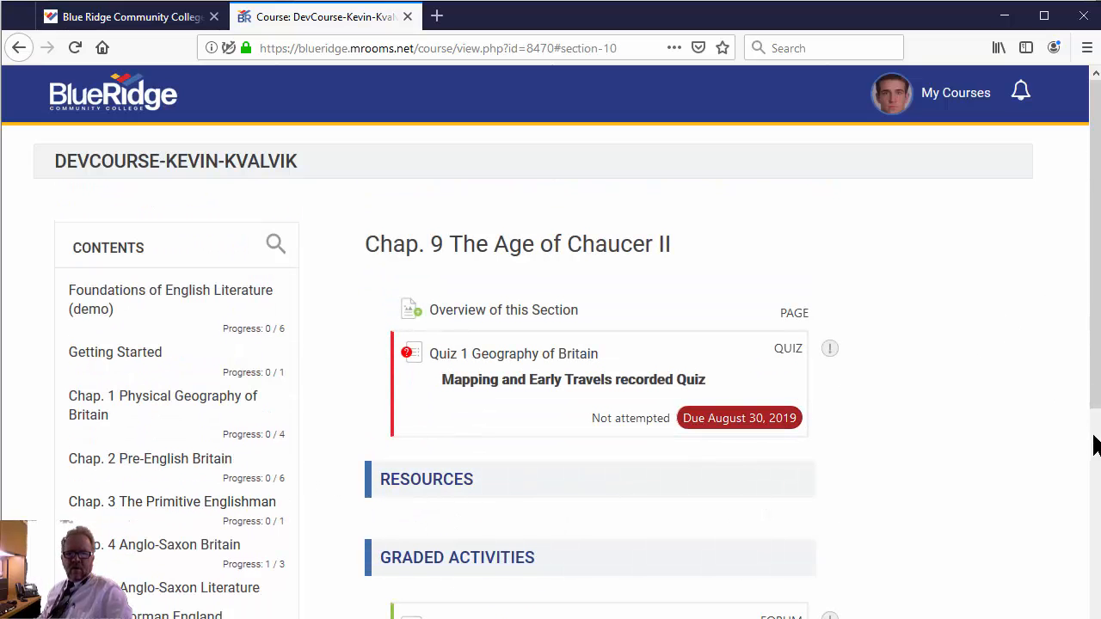
scroll(1095, 401, "down", 3)
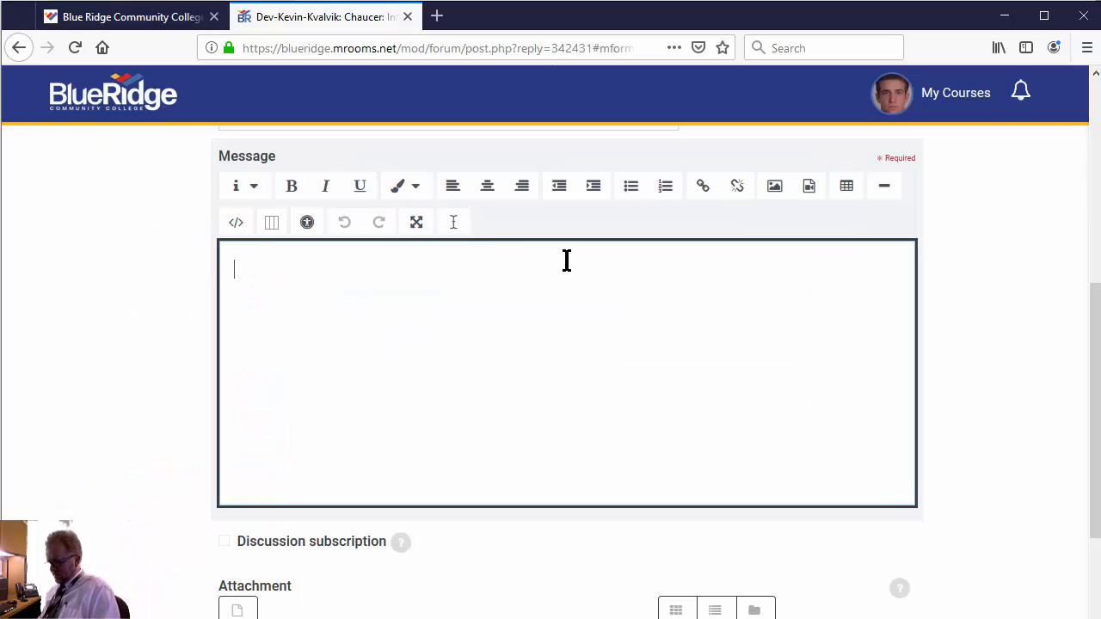
- Paste the paragraph about Chaucer reciting Troilus and Criseyde as the student's reply and post it to the forum
type("While our own habits of writing incline us to think that an image of Chaucer reciting the whole of Troilus and Criseyde is fancy rather than fact, it’s significant that we have this second view at all. Chaucer must have set penner to parchment frequently. However, the portraits of Chaucer also suggest that it was equally likely Chaucer also often wrote by reciting to a secretary. That is, without actually \"writing\" at all.")
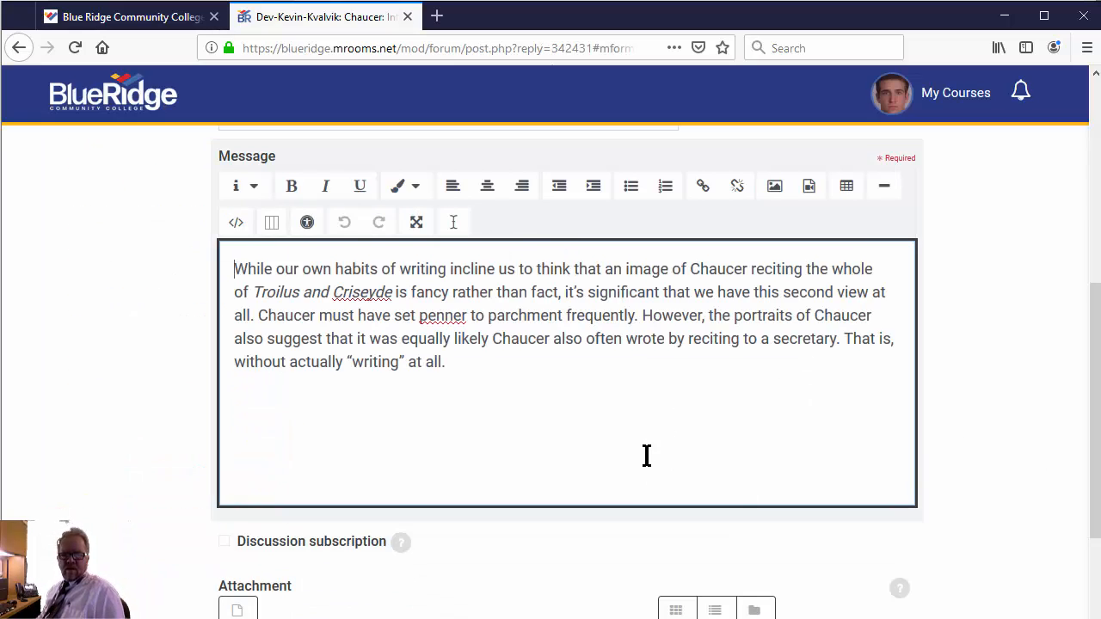
scroll(646, 455, "down", 4)
left_click(301, 497)
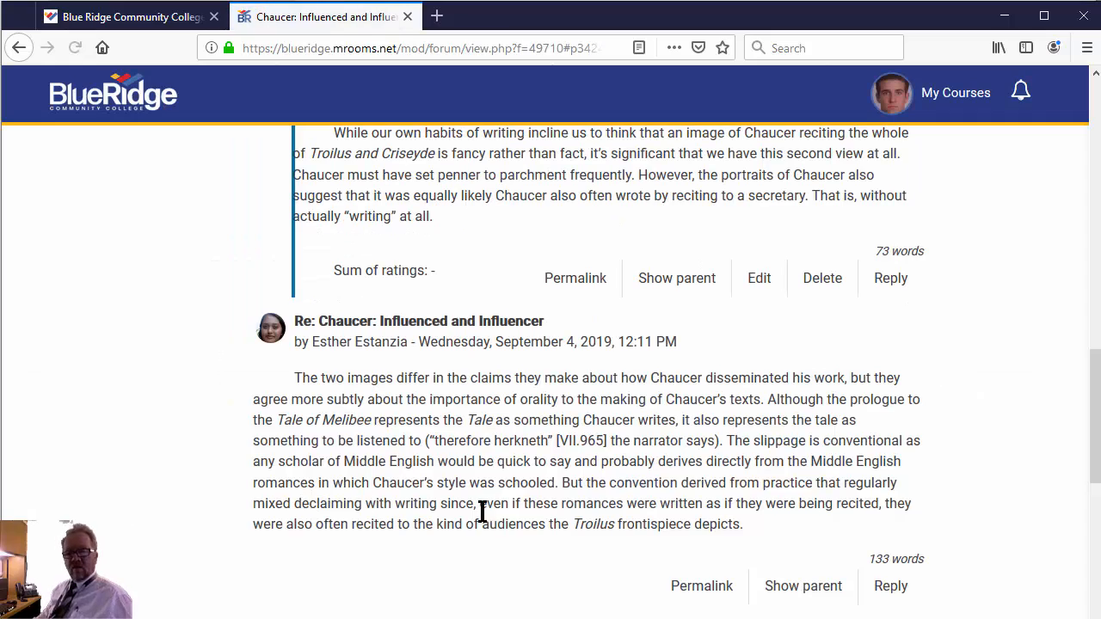
scroll(622, 491, "up", 12)
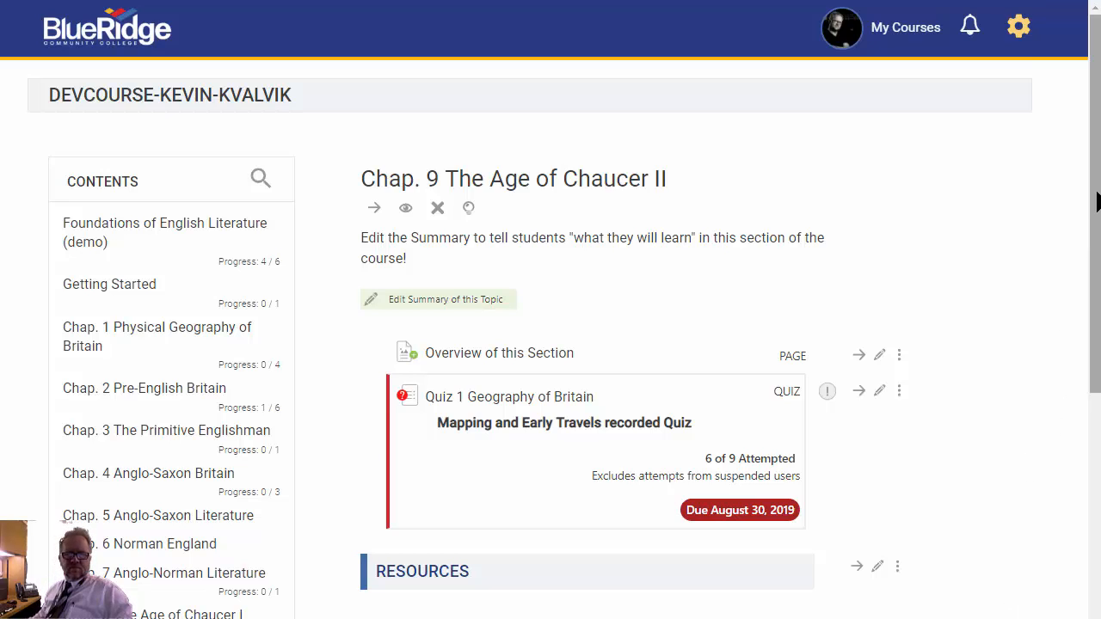
- Open the Chaucer: Influenced and Influencer forum from the graded activities of Chap. 9 in the teacher's course view
scroll(1097, 201, "down", 1)
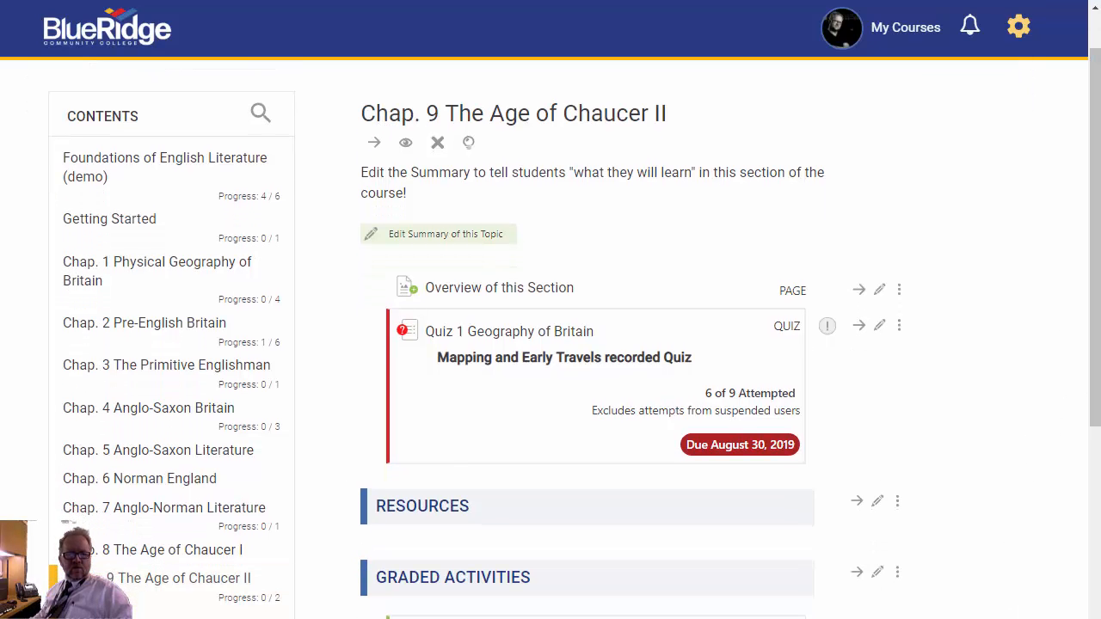
scroll(1097, 426, "down", 4)
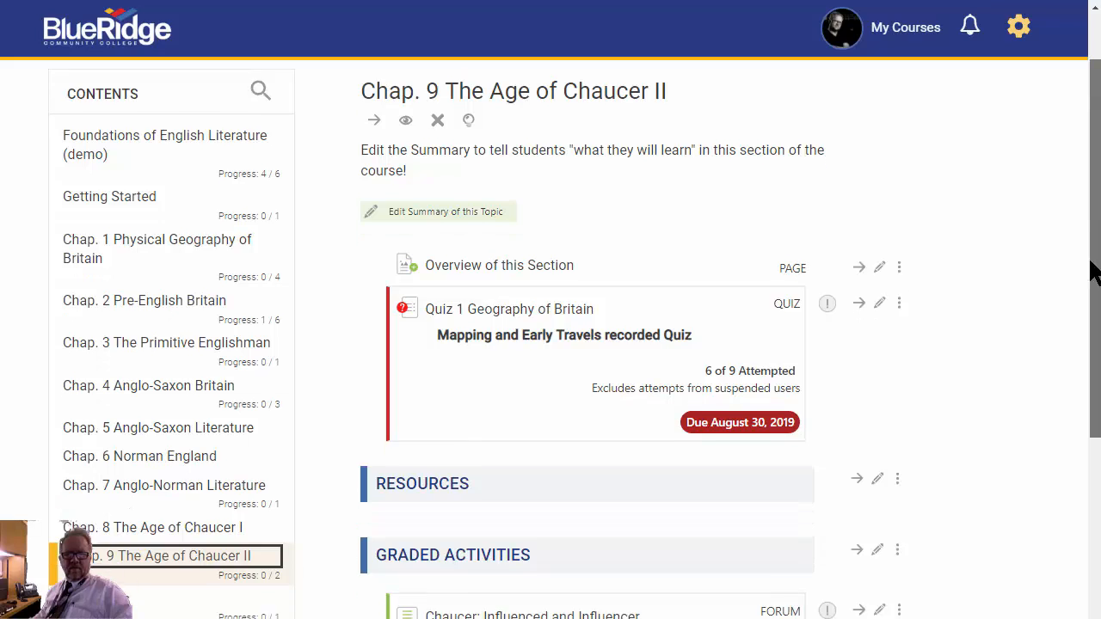
scroll(1097, 426, "down", 1)
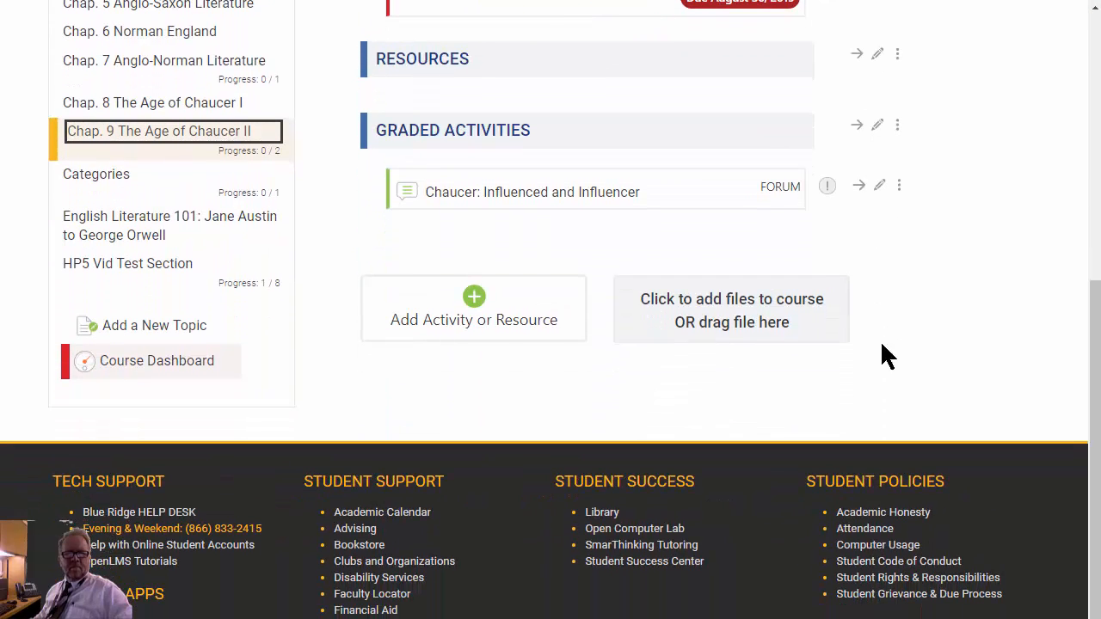
left_click(502, 199)
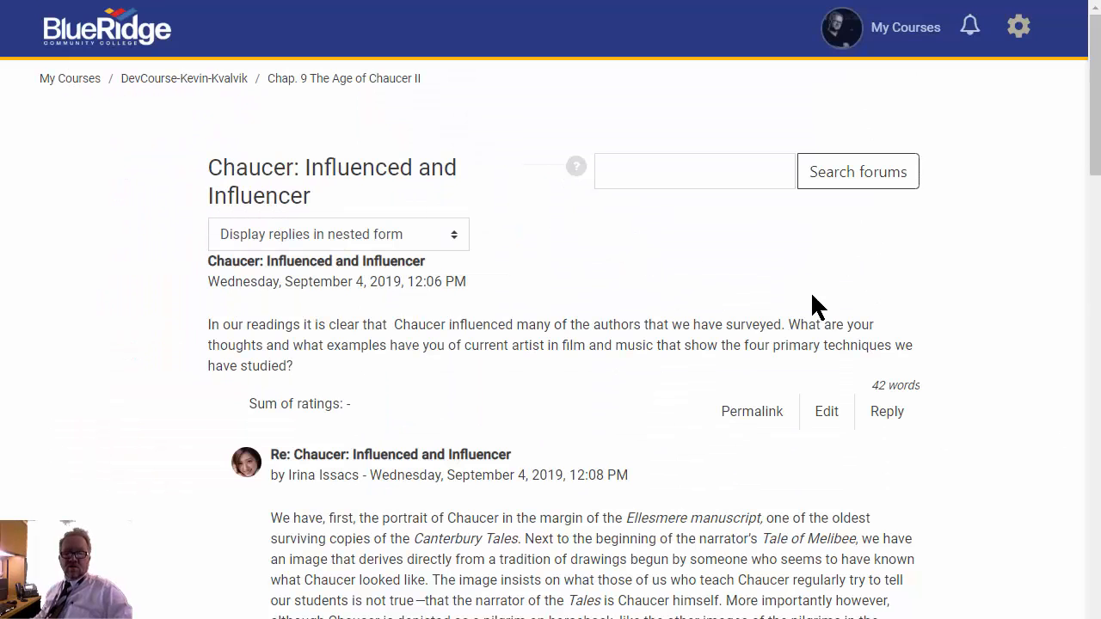
- Set the first student post's rating to 5 and rate the short "I agree" reply
scroll(813, 292, "down", 5)
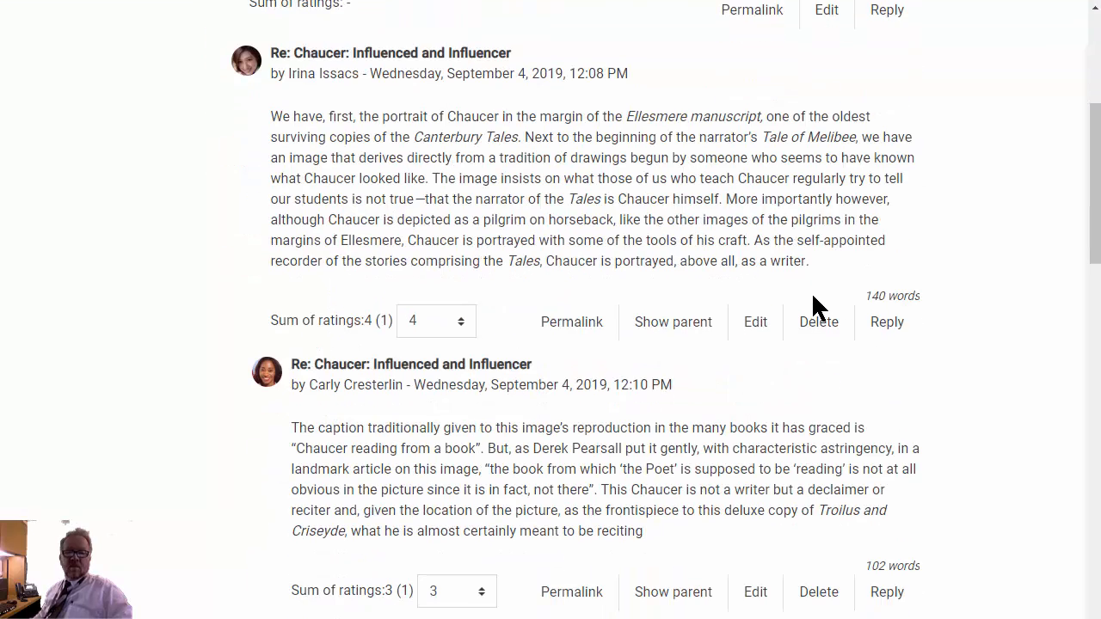
left_click(463, 325)
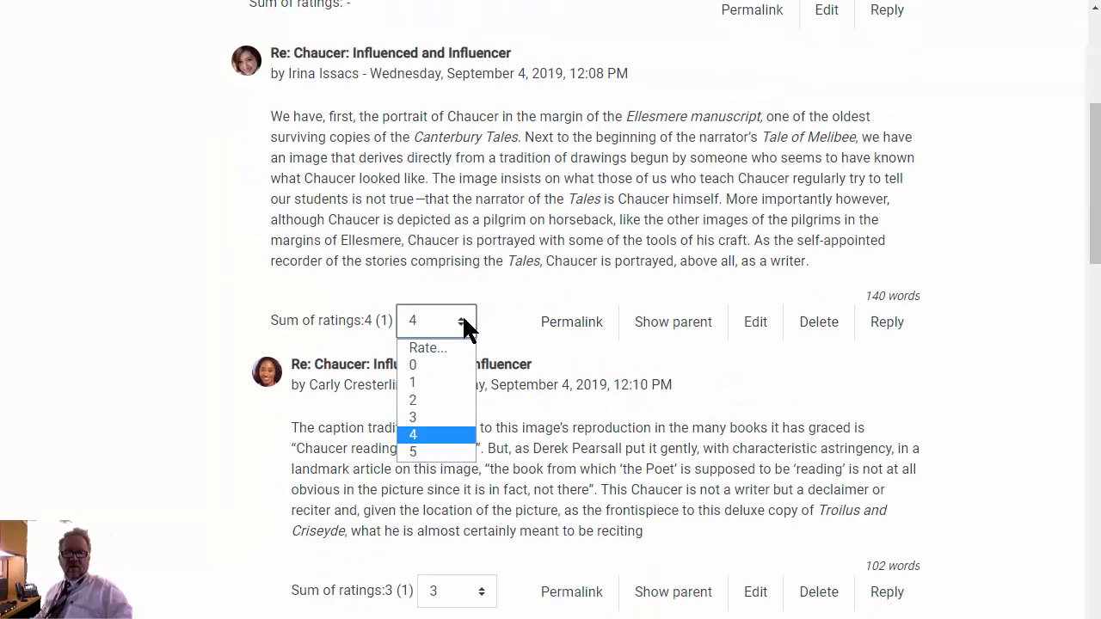
left_click(458, 453)
scroll(575, 396, "down", 9)
scroll(550, 249, "up", 5)
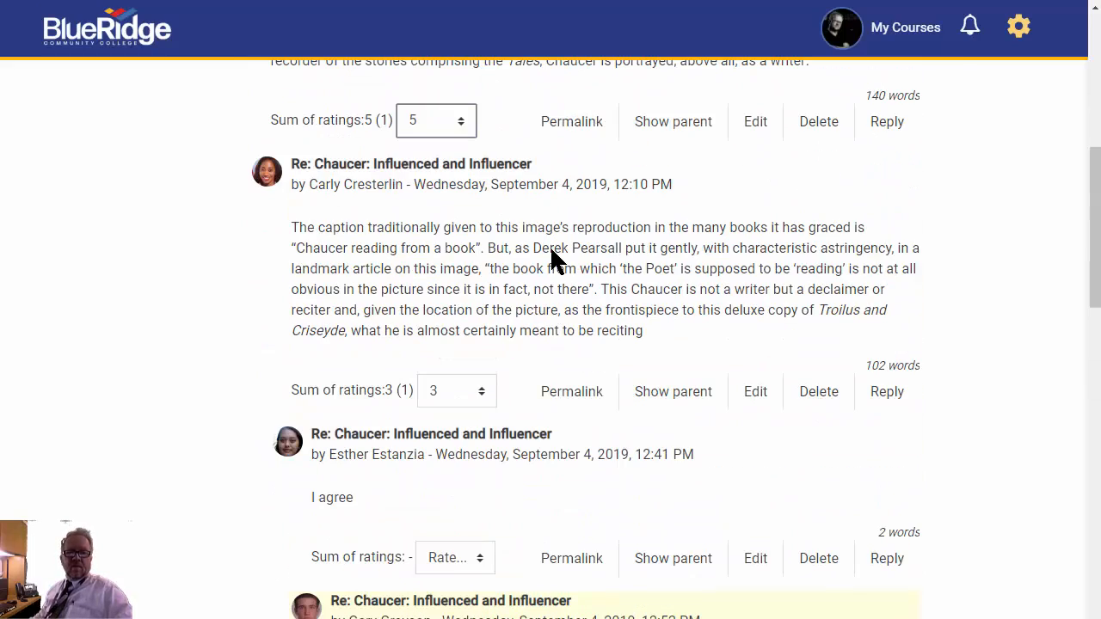
left_click(477, 564)
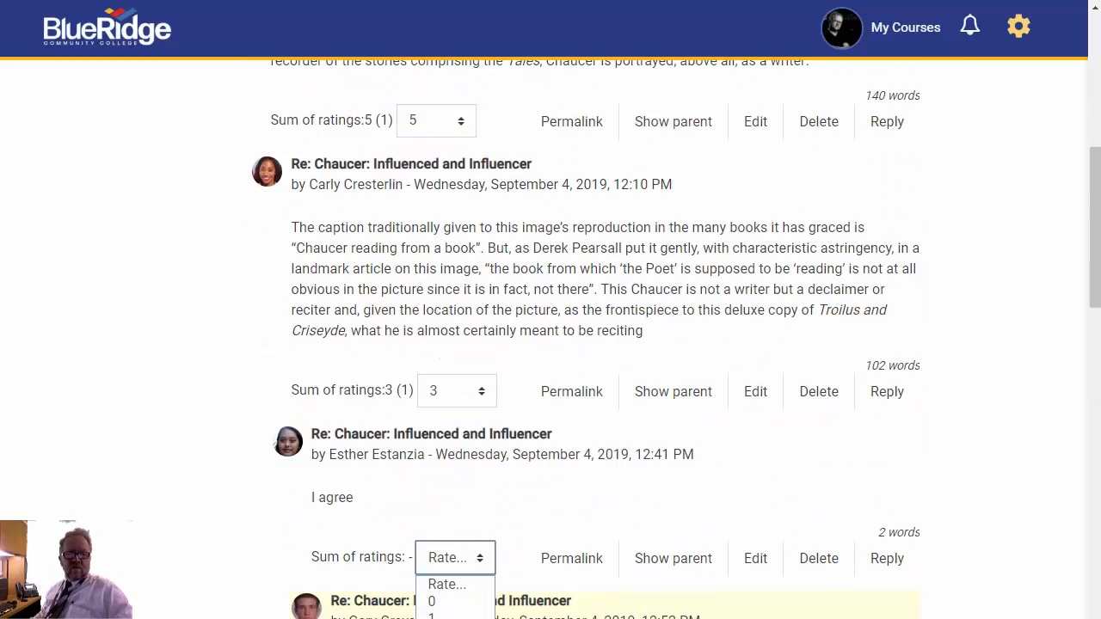
left_click(456, 618)
- Rate the last two highlighted student posts at the end of the discussion 4 each
scroll(575, 498, "down", 7)
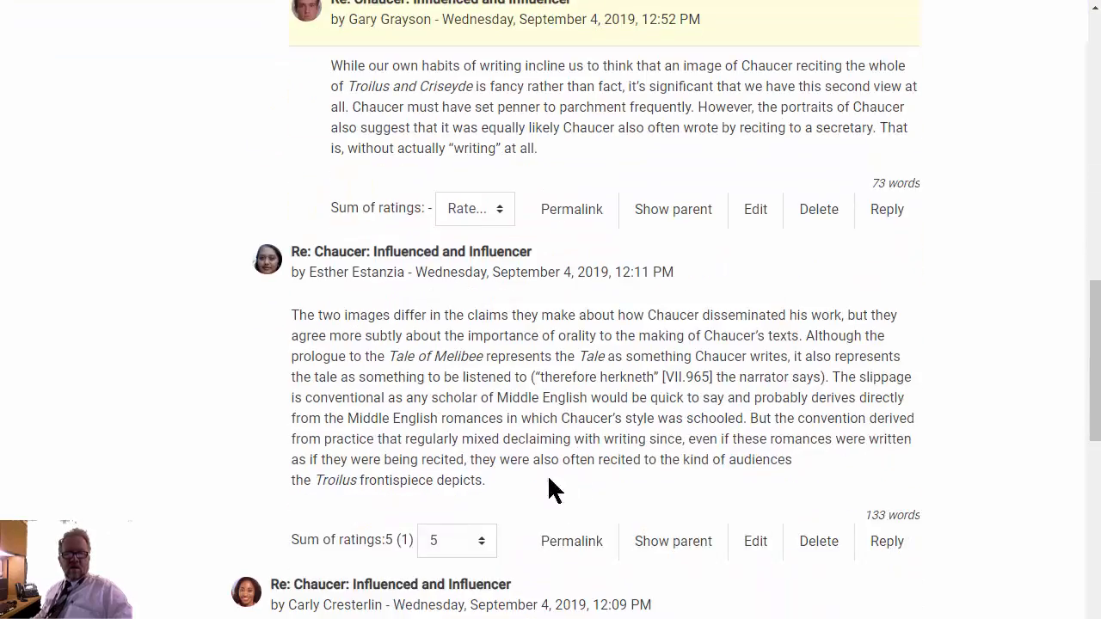
scroll(496, 393, "down", 2)
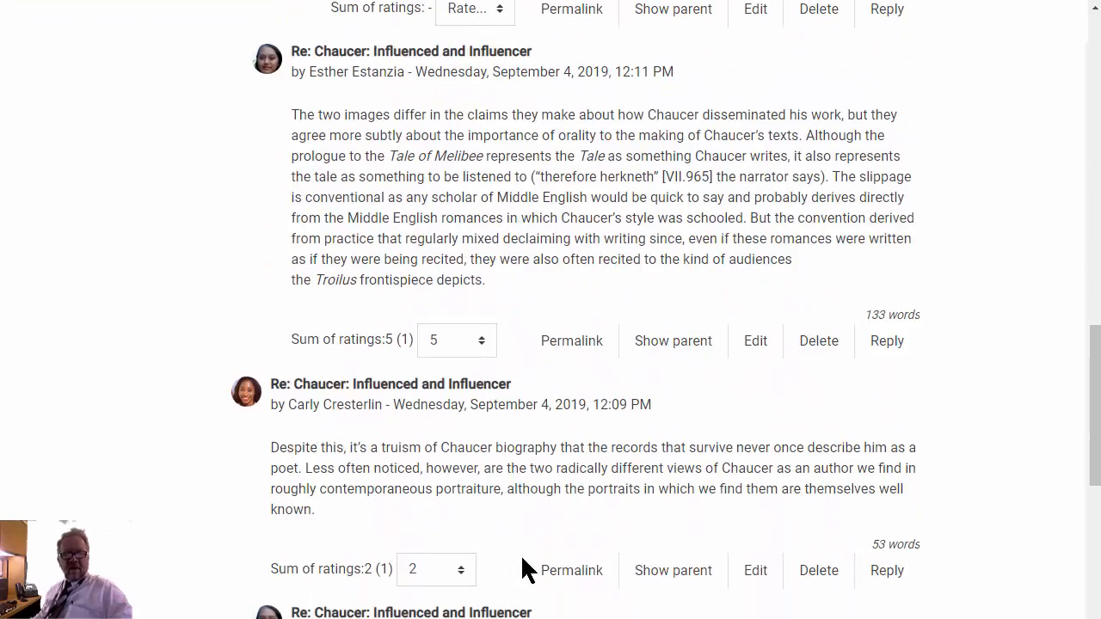
scroll(520, 554, "down", 7)
scroll(537, 456, "down", 2)
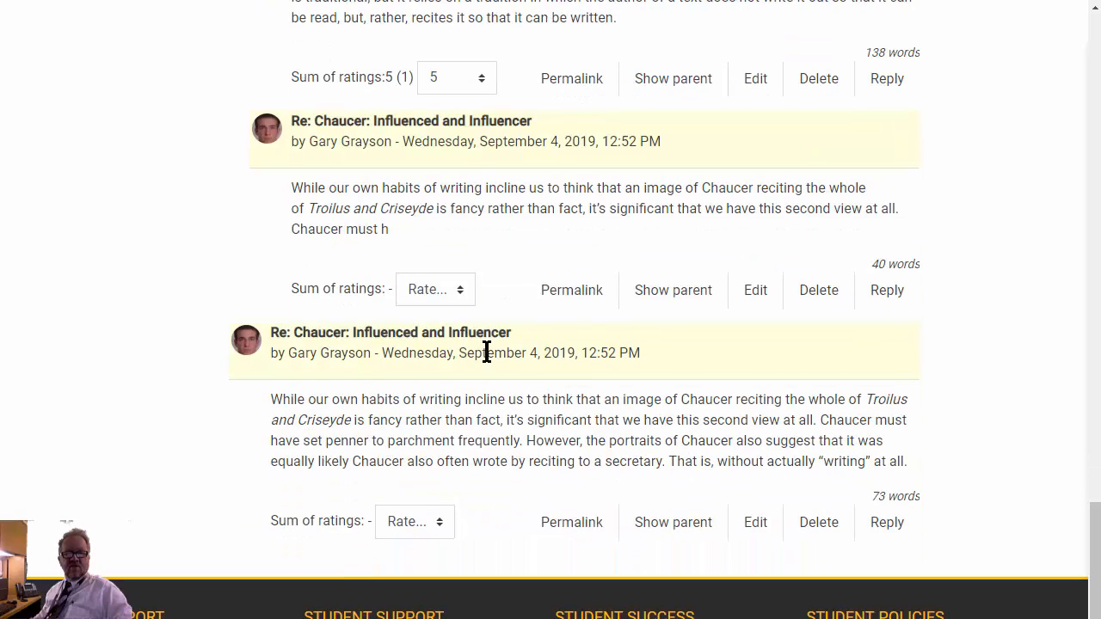
left_click(463, 294)
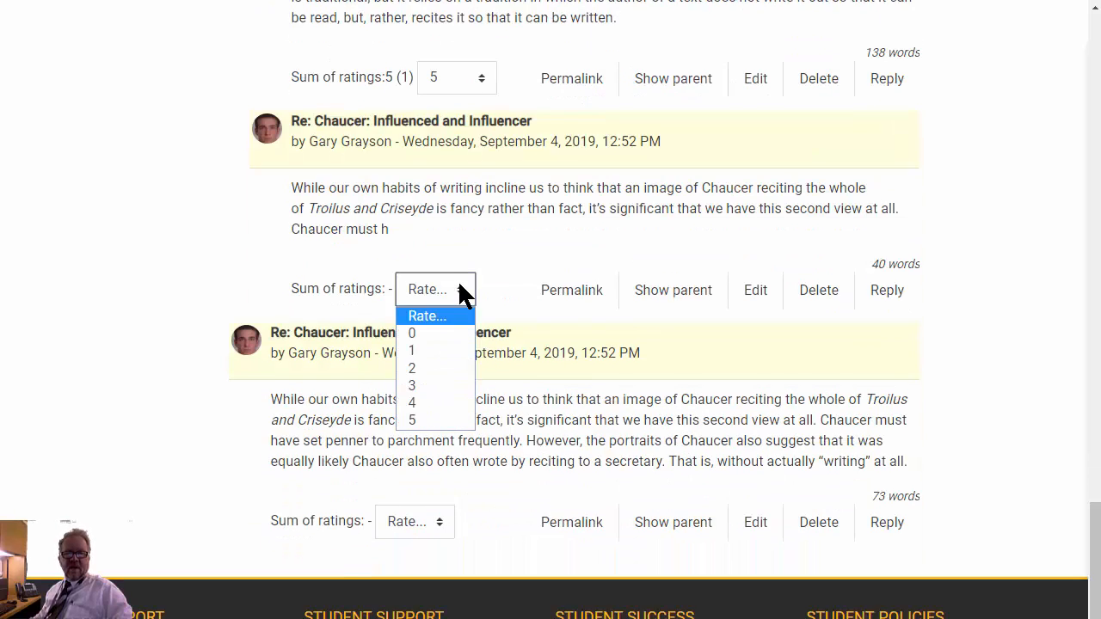
left_click(449, 404)
scroll(524, 284, "down", 2)
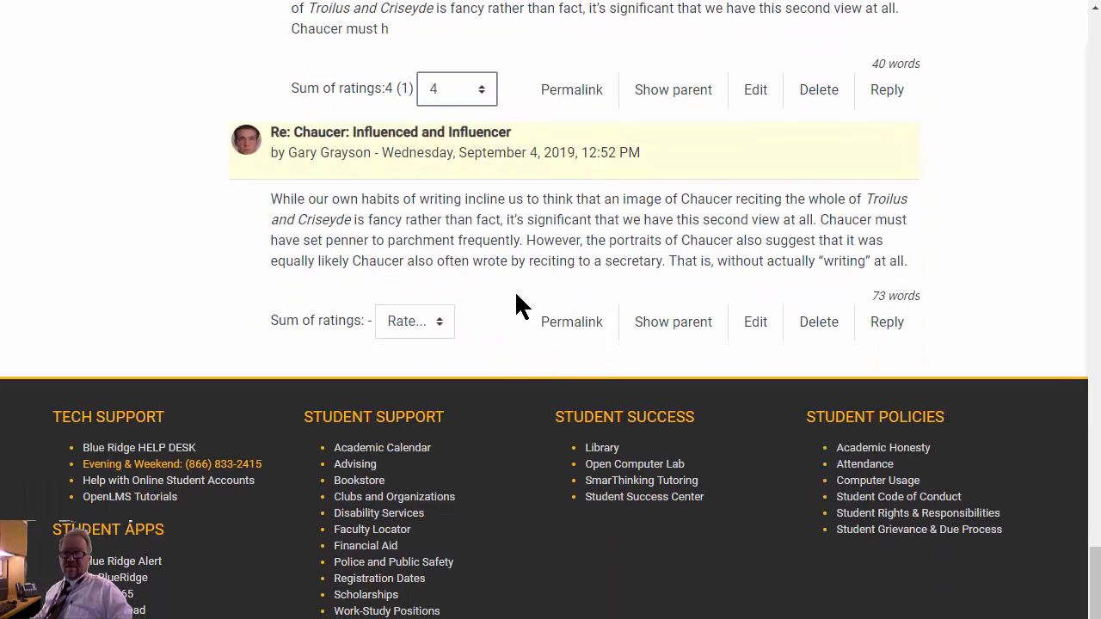
left_click(440, 327)
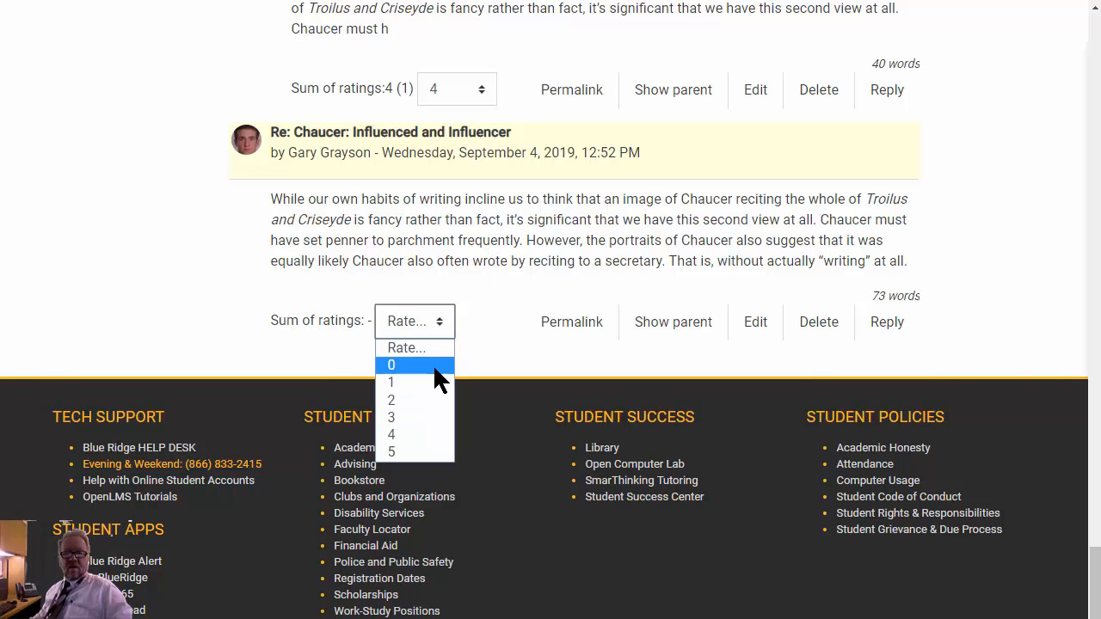
left_click(416, 435)
- Examine the Forums 20% category in the gradebook setup and the Chaucer forum grades in the grader report
scroll(1015, 251, "up", 5)
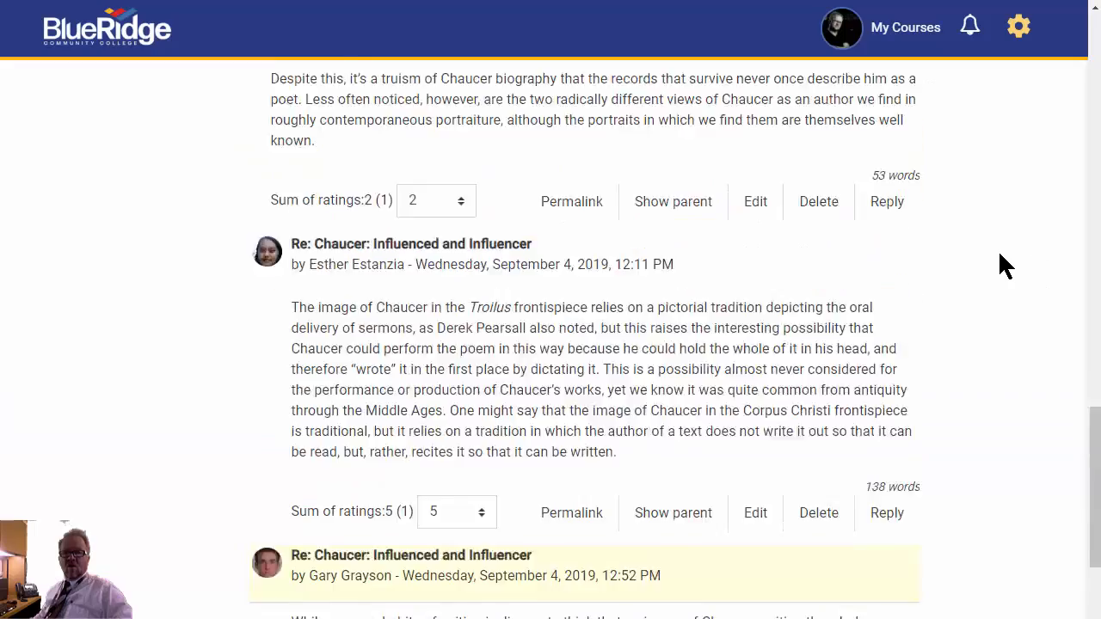
scroll(999, 255, "up", 5)
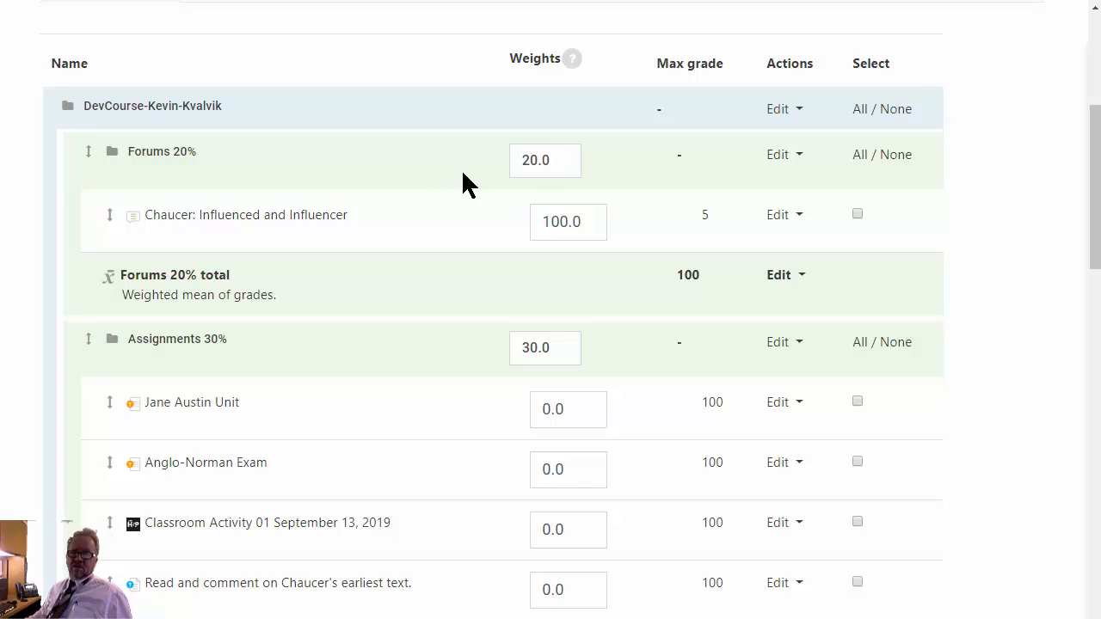
scroll(439, 178, "up", 5)
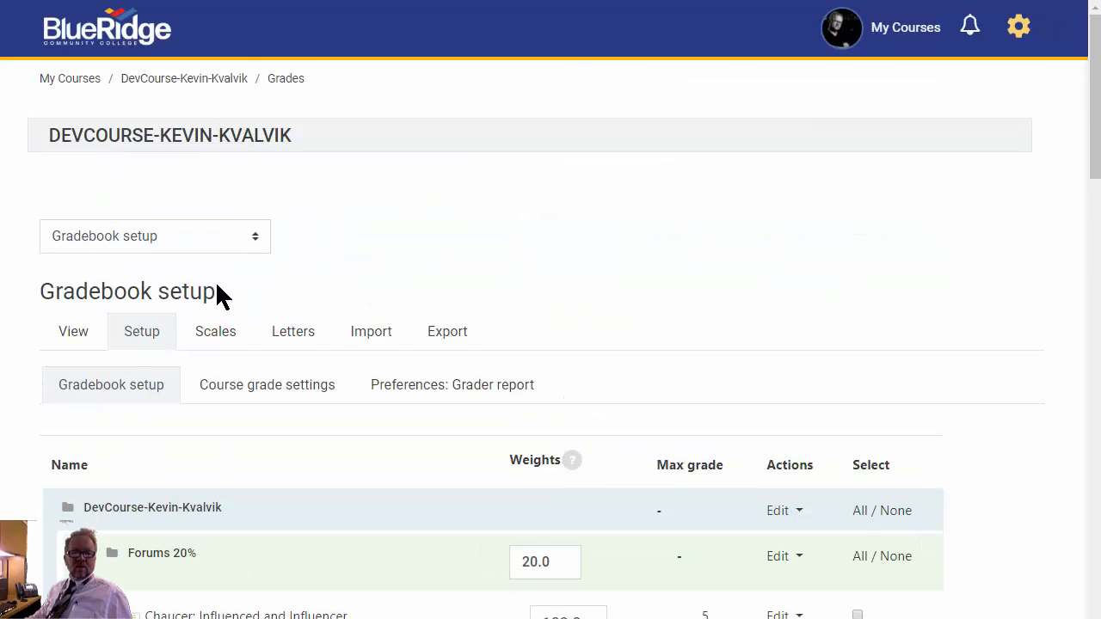
left_click(72, 334)
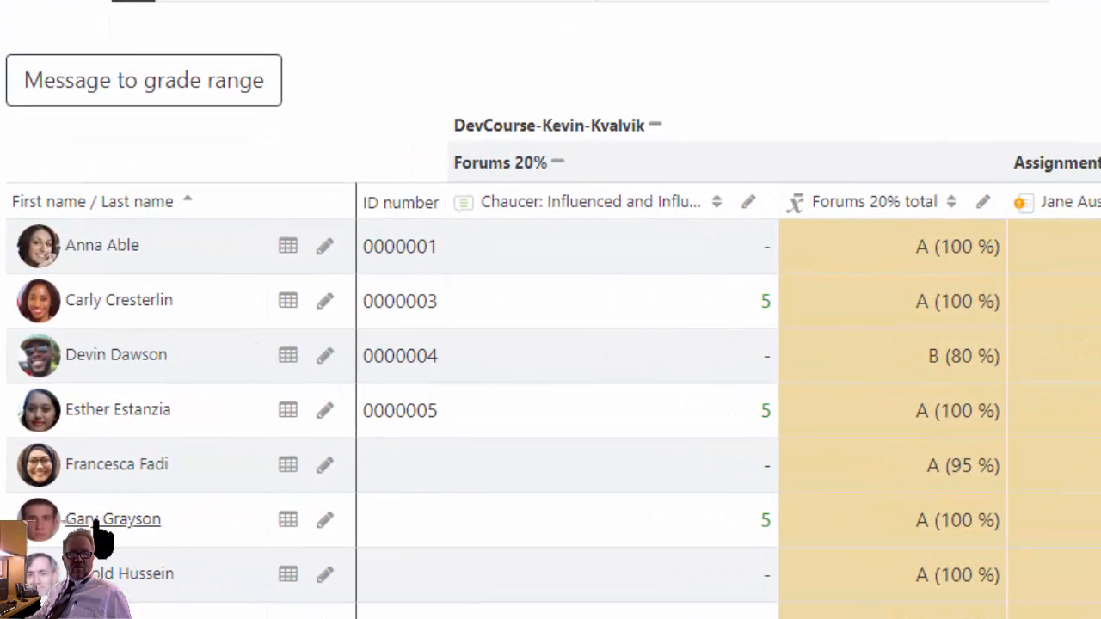
left_click(765, 520)
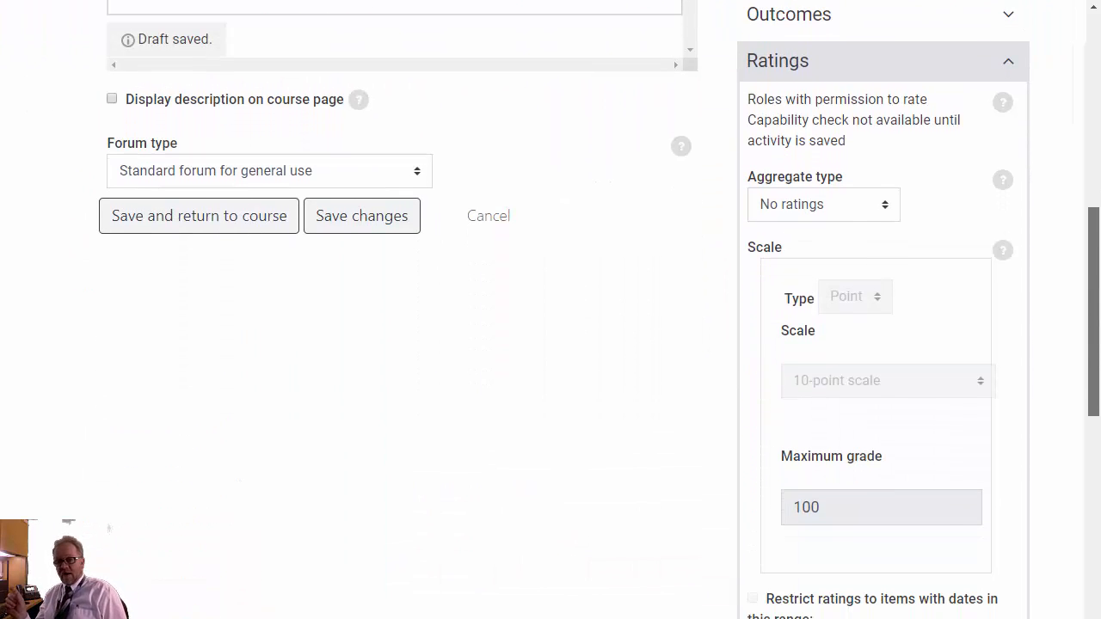
- Set the new forum's ratings to aggregate type Minimum rating, scale type Point and maximum grade 1
left_click(889, 205)
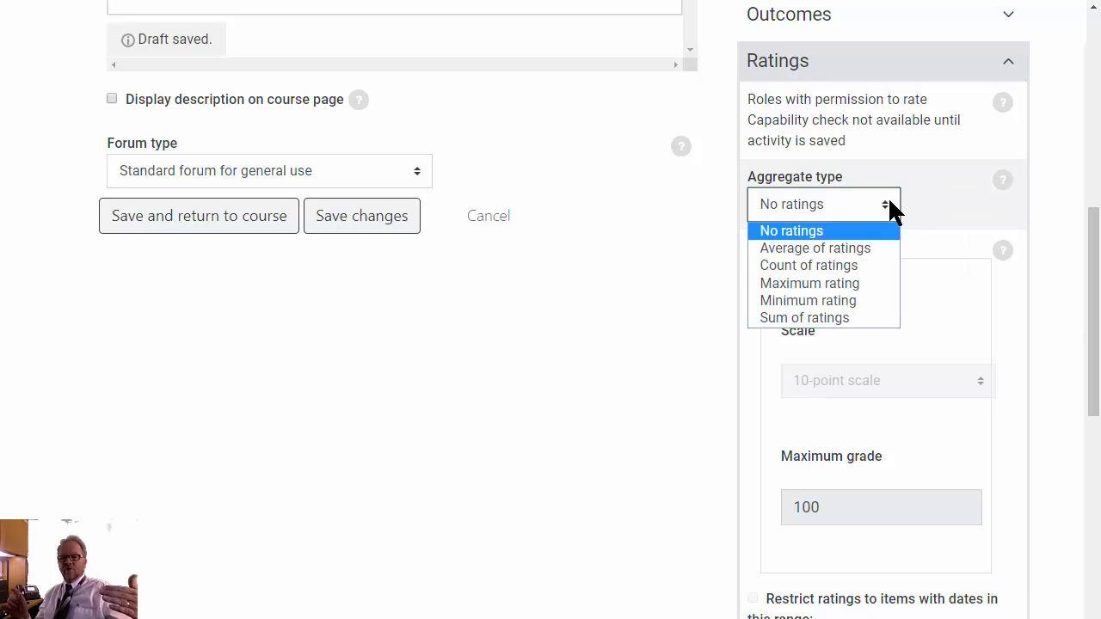
left_click(858, 299)
left_click(884, 302)
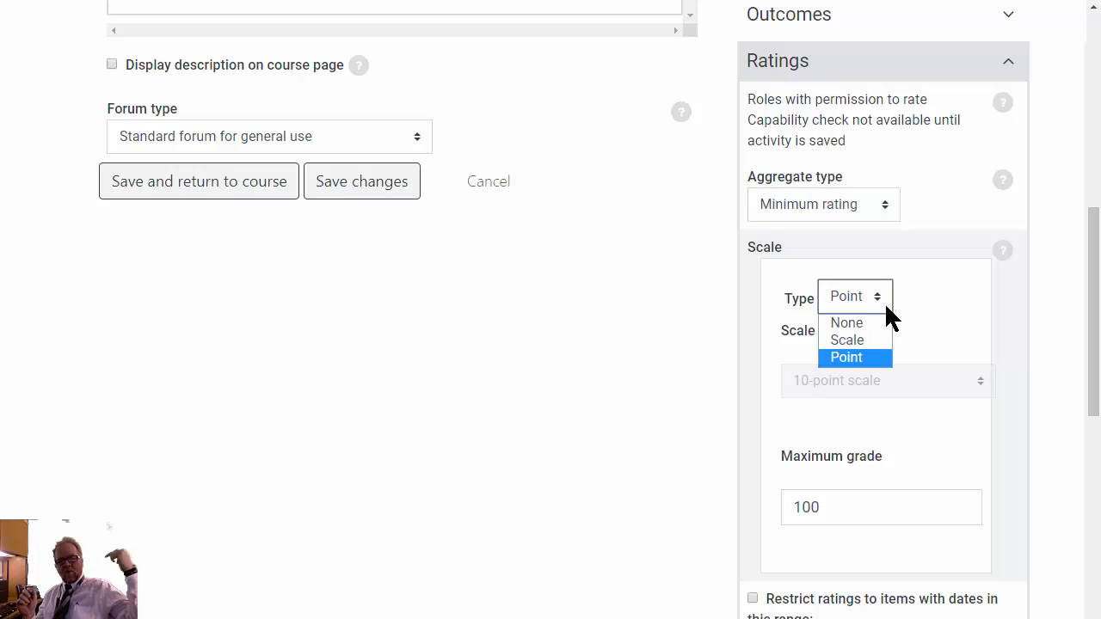
left_click(885, 302)
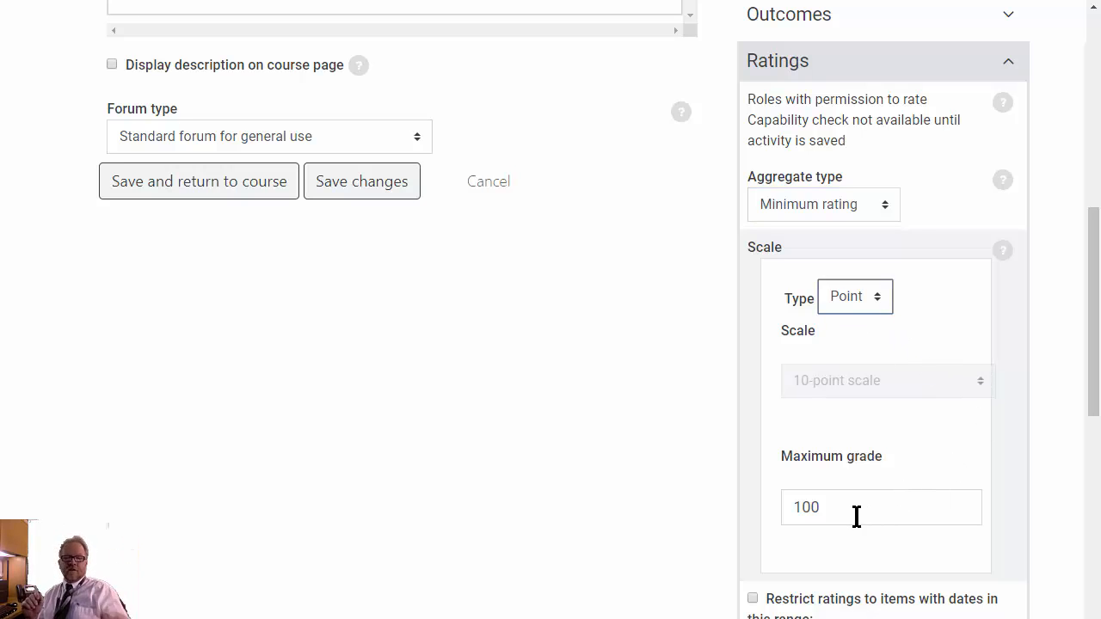
key("Tab")
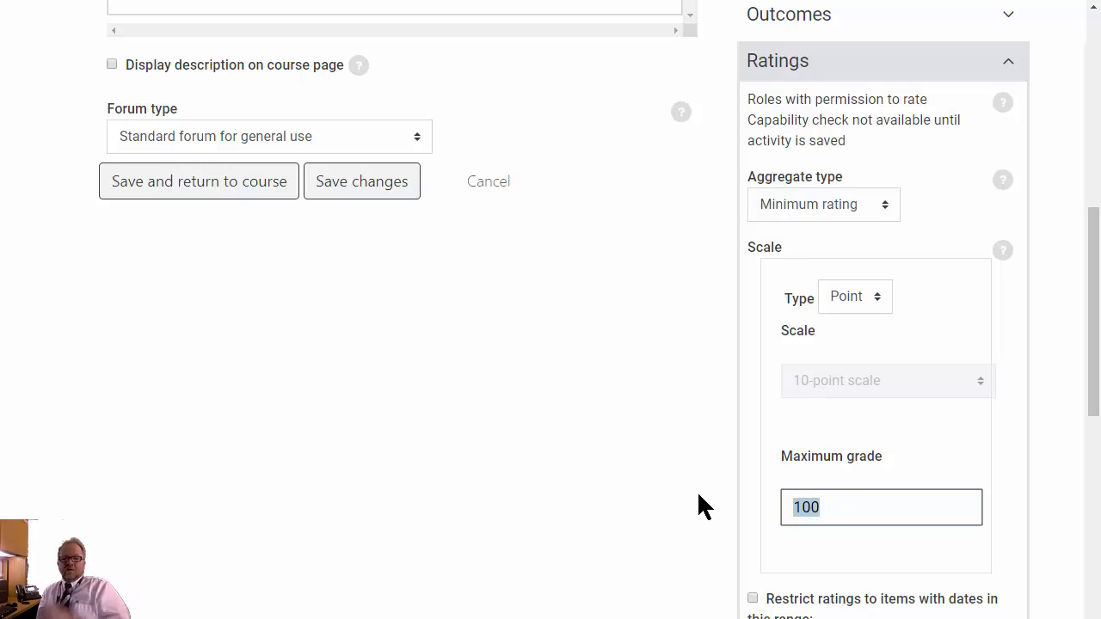
type("1")
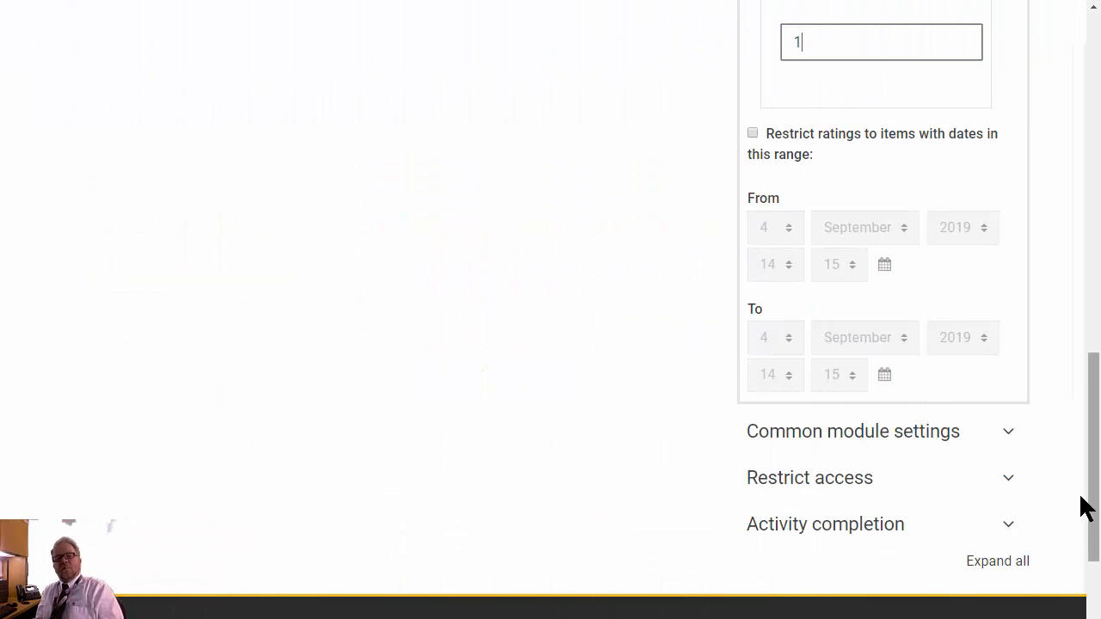
- Examine the new forum's activity completion settings for required posts, discussions and replies
left_click(1009, 527)
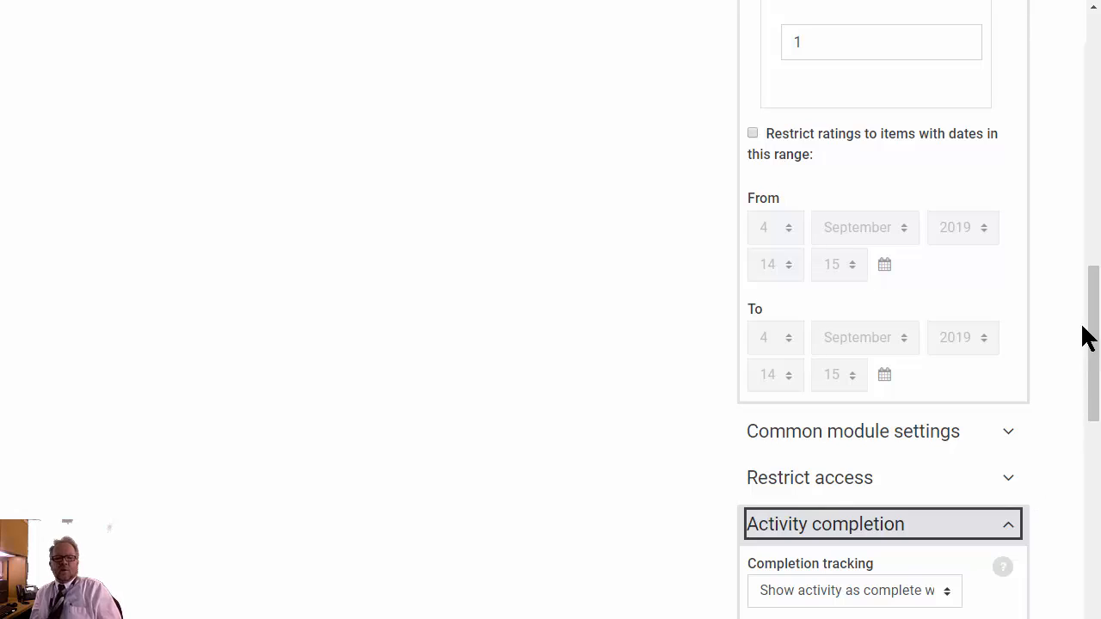
left_click_drag(1085, 322, 1094, 327)
scroll(1094, 327, "down", 5)
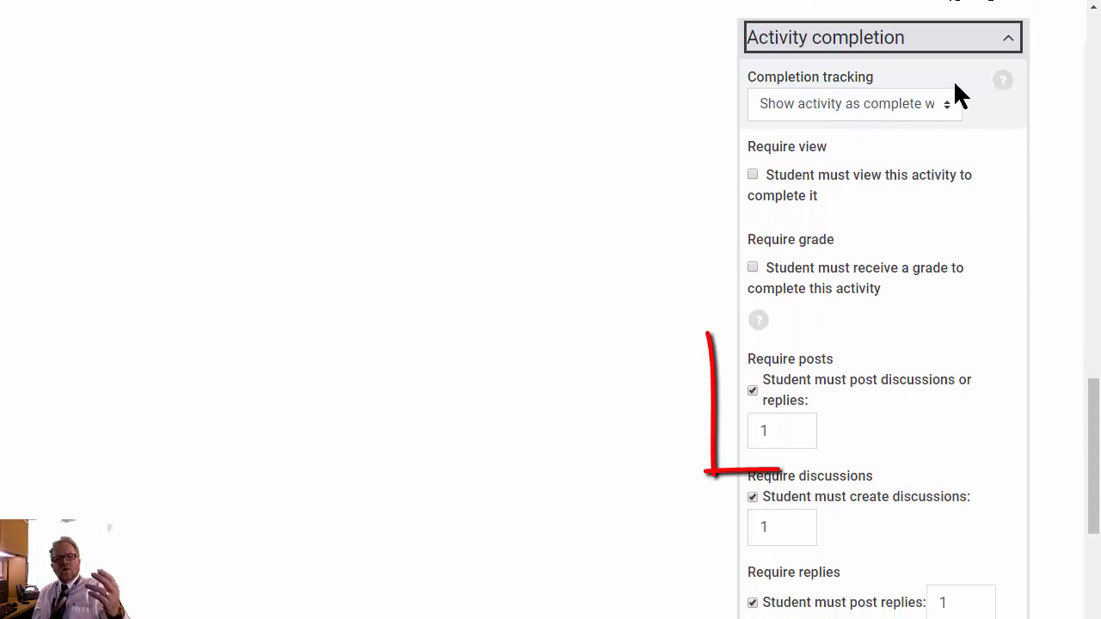
- Set the forum's completion tracking to Show activity as complete when conditions are met and review its grade, post, discussion and reply requirements
left_click(950, 110)
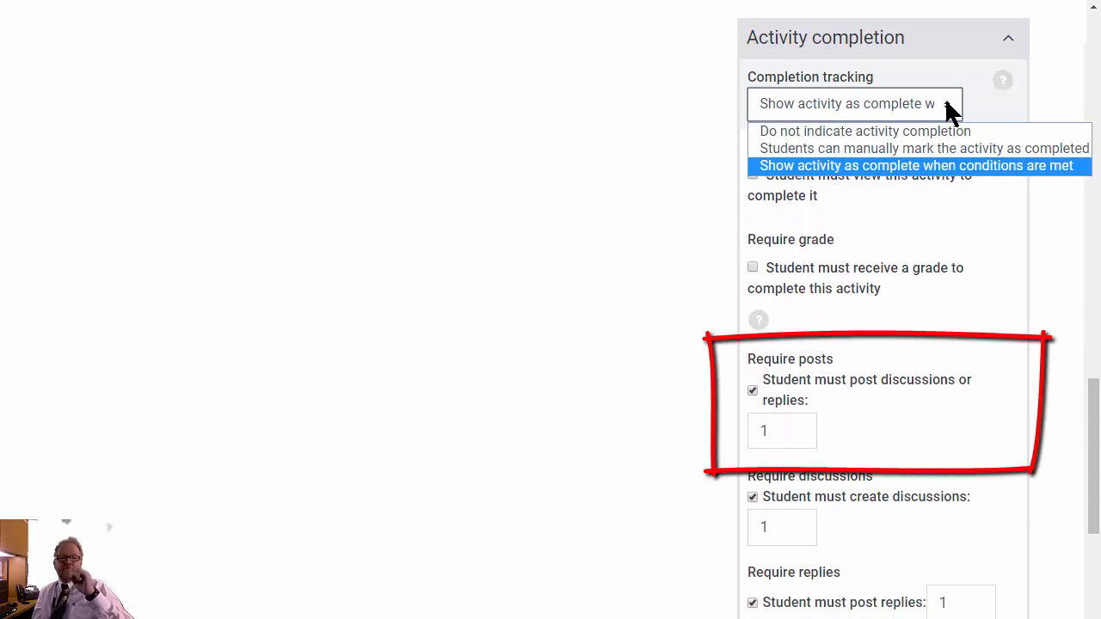
left_click(1000, 166)
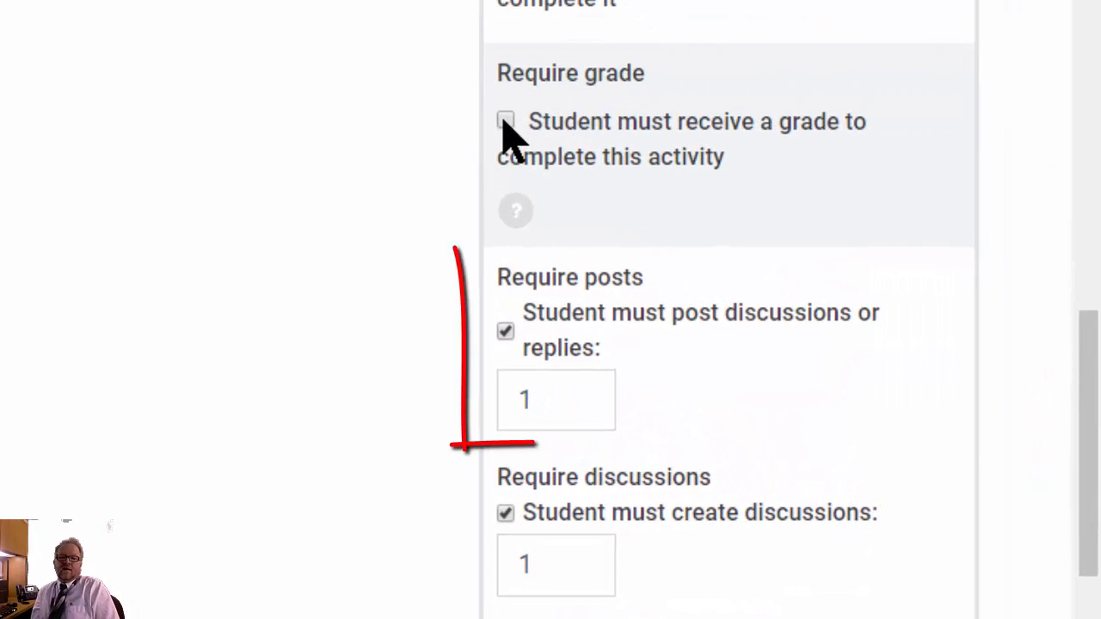
left_click(505, 123)
scroll(887, 232, "down", 4)
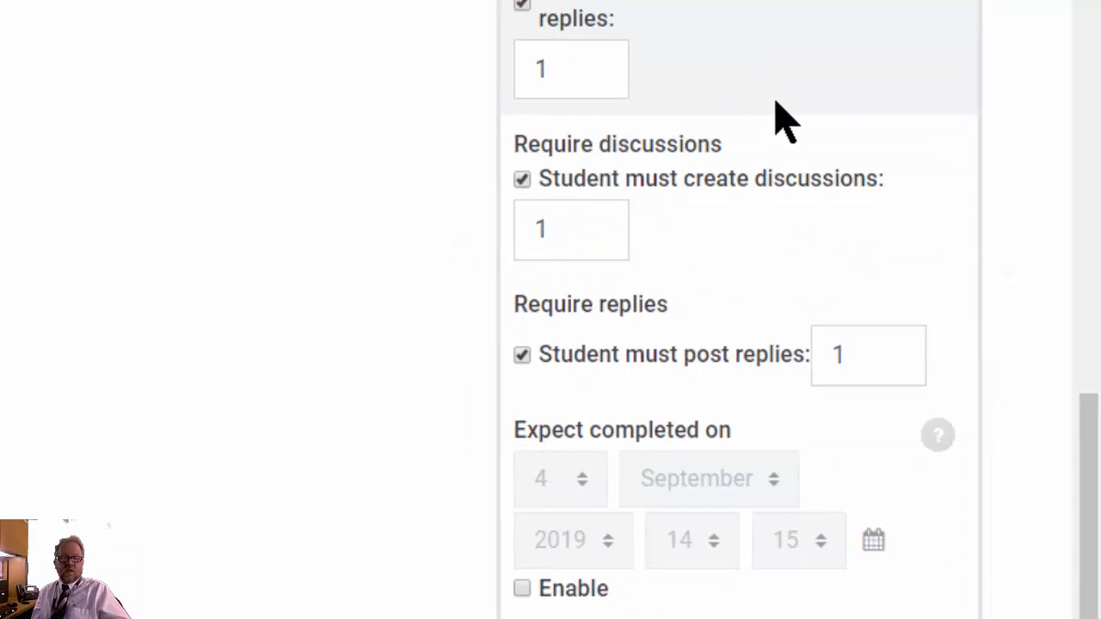
scroll(879, 230, "down", 3)
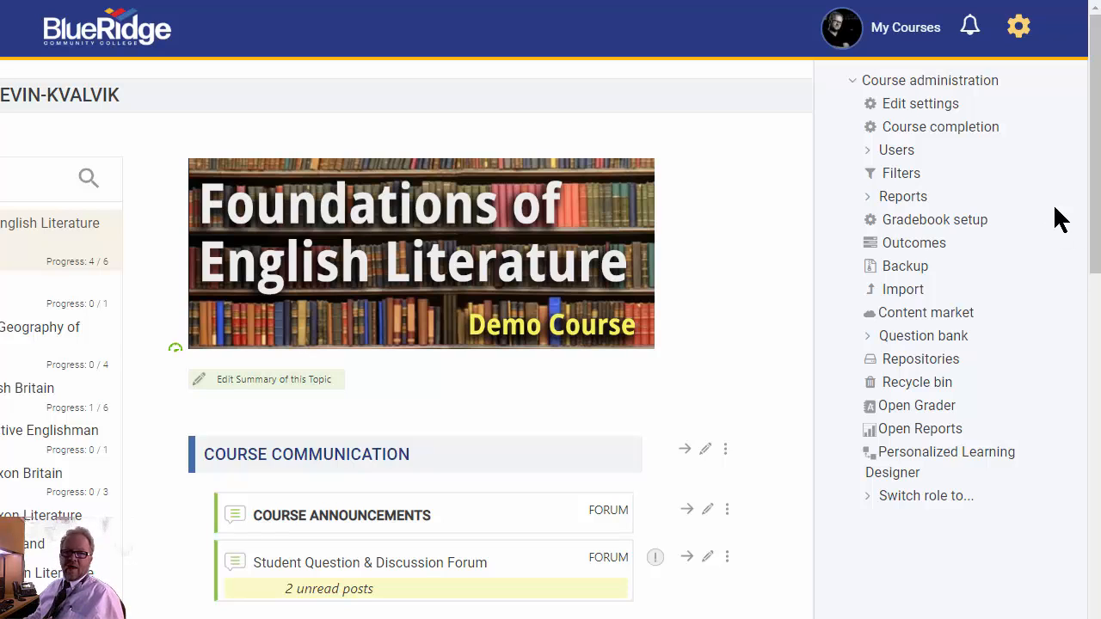
- Start a new grade item in the gradebook setup named Forum Chaucer: Influence with a maximum grade of 5
left_click(935, 228)
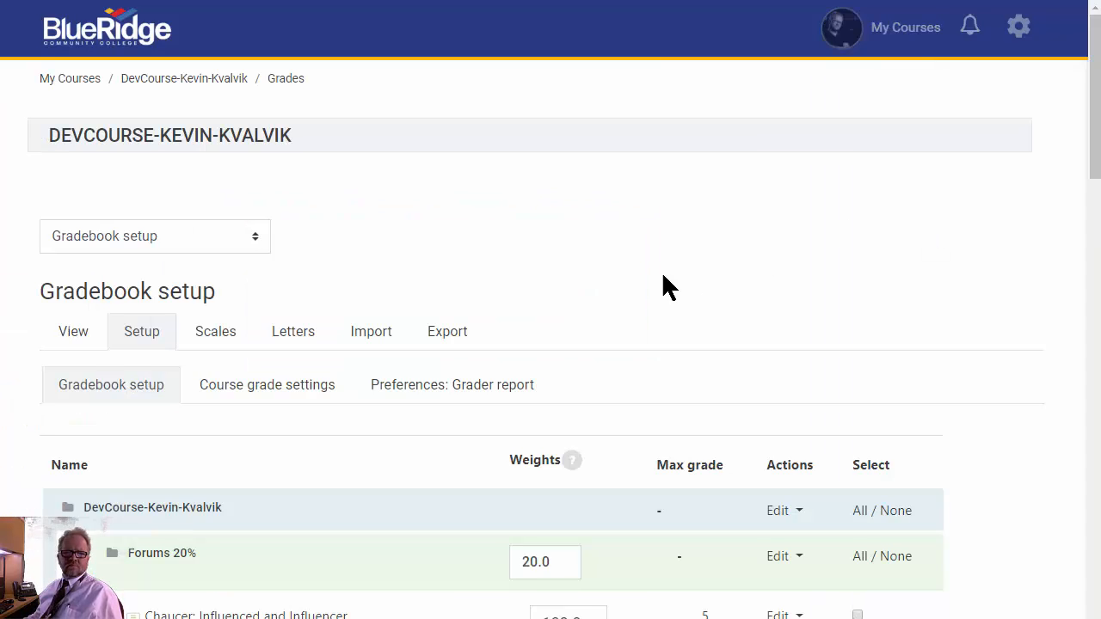
scroll(606, 291, "down", 20)
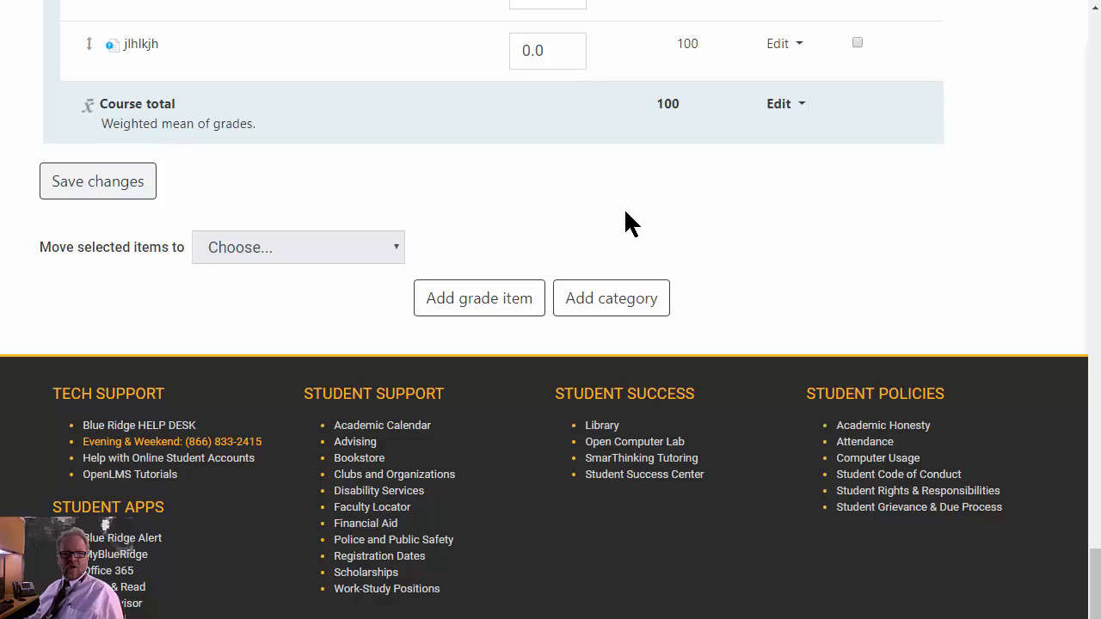
left_click(508, 314)
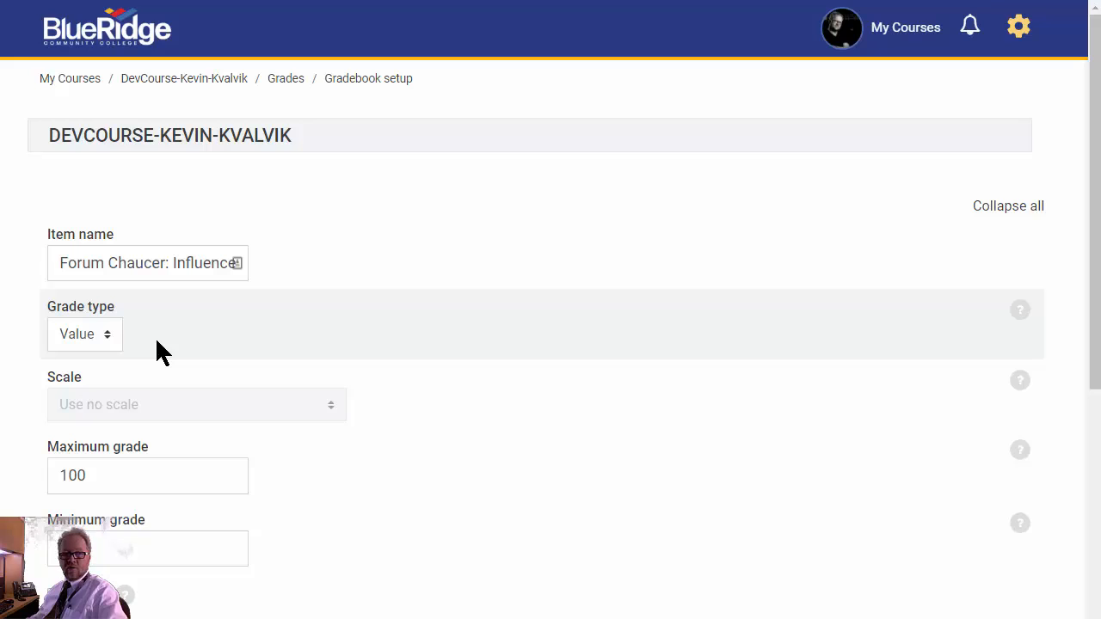
left_click(126, 480)
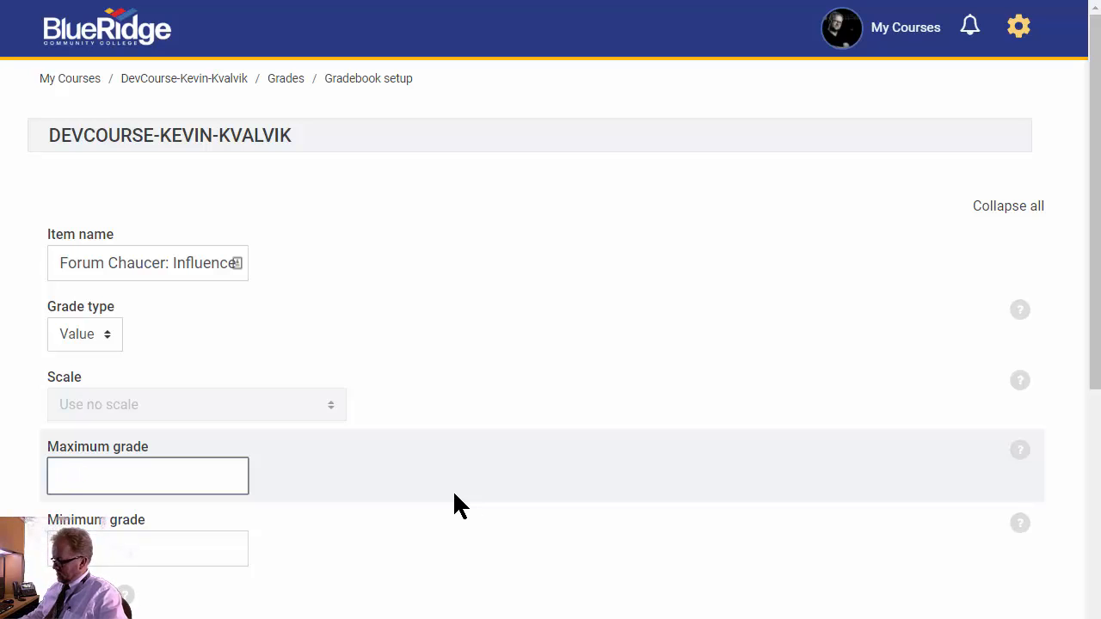
type("5")
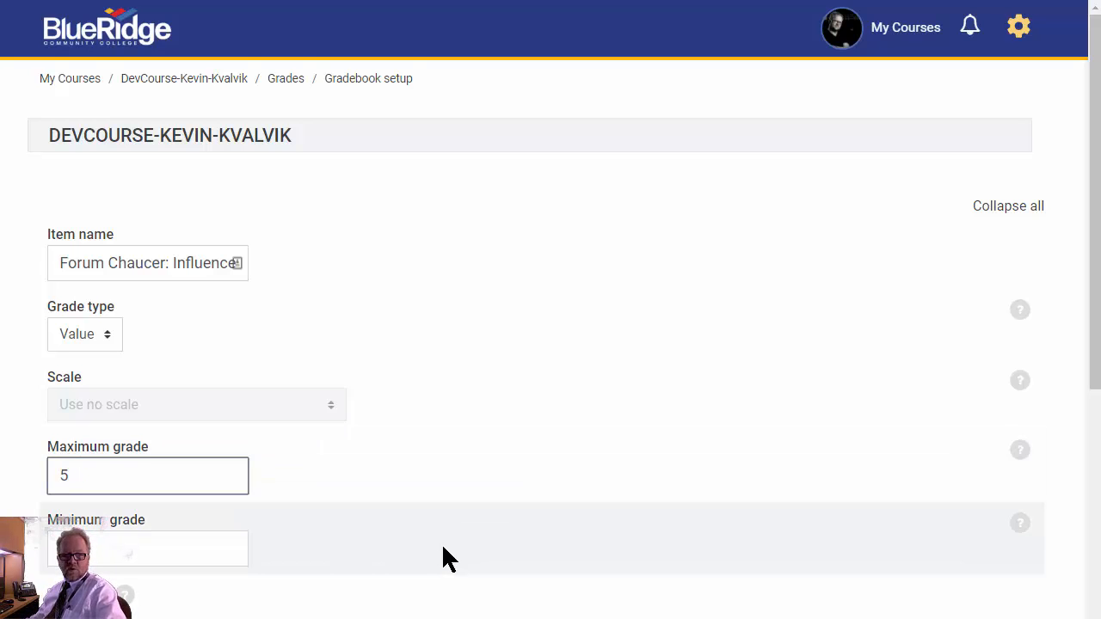
- Assign the new grade item to the Forums 20% category and save it
scroll(442, 558, "down", 3)
scroll(443, 542, "down", 3)
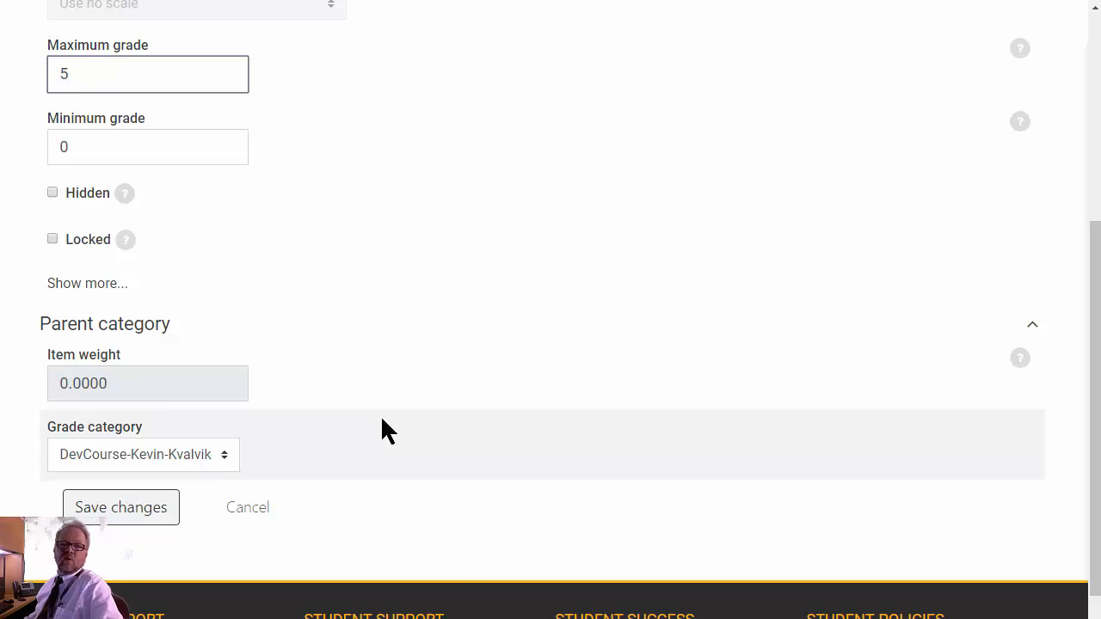
scroll(357, 376, "down", 3)
scroll(353, 373, "up", 3)
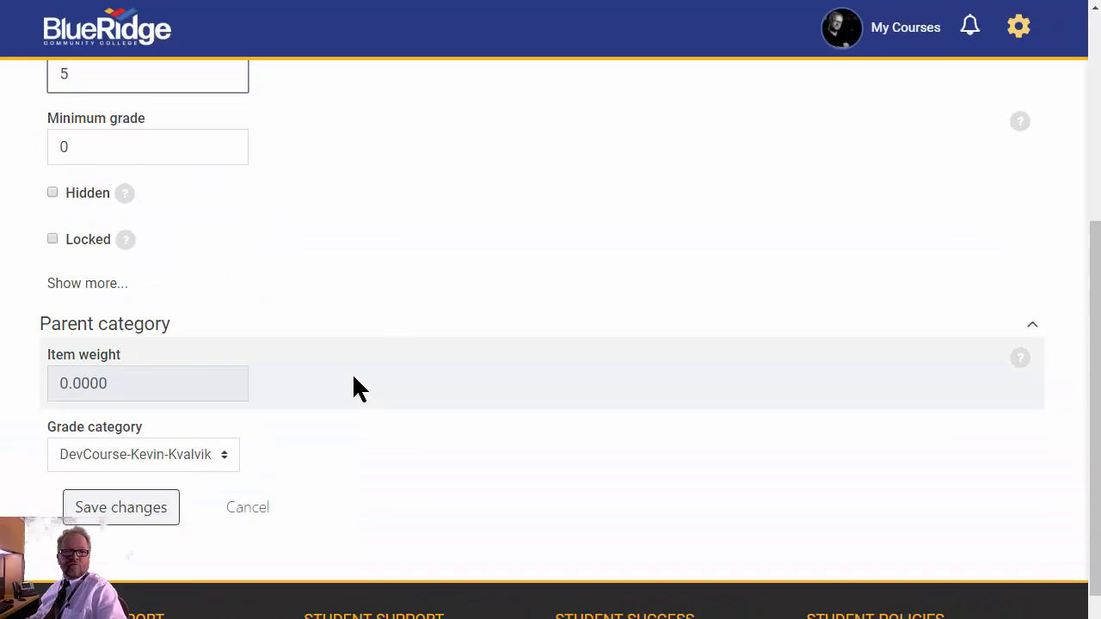
left_click(223, 456)
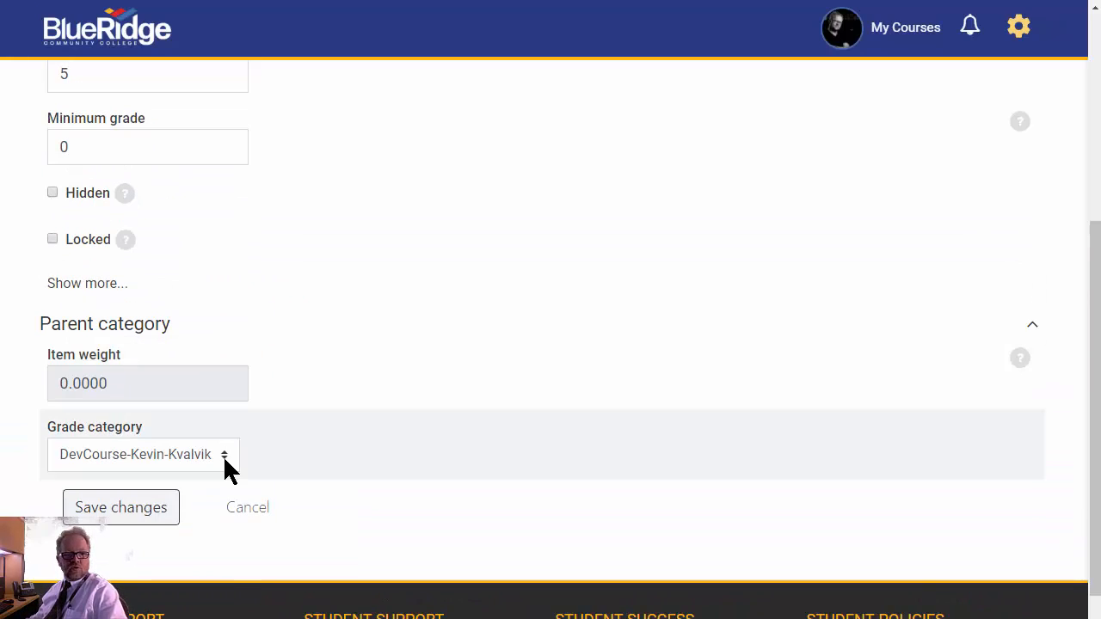
left_click(171, 501)
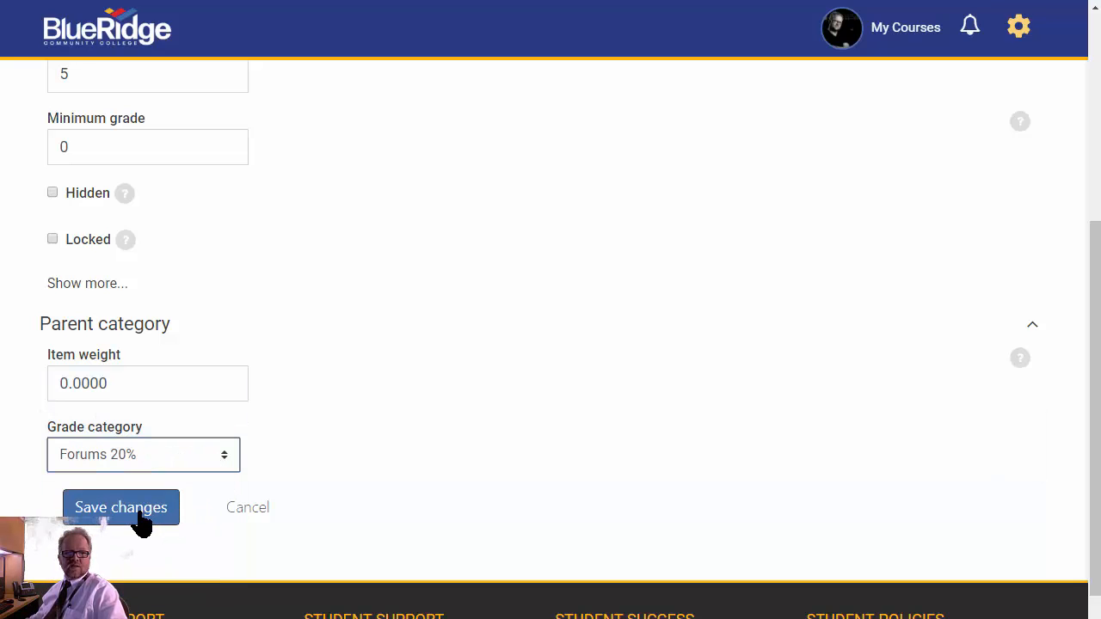
left_click(140, 512)
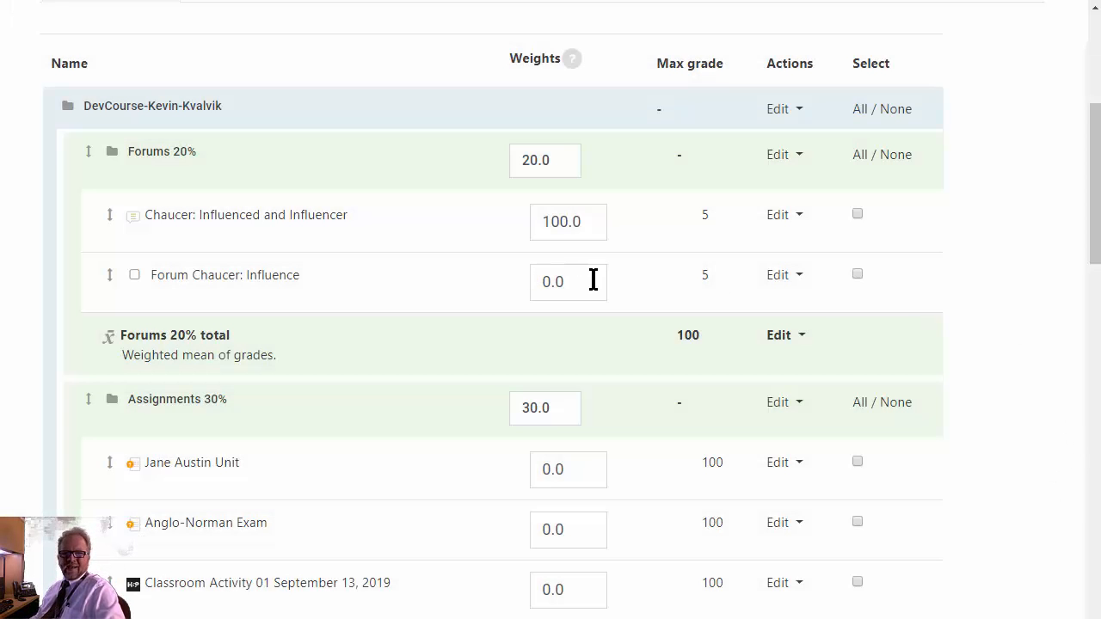
- Set the weight of Forum Chaucer: Influence to 100 in the gradebook setup
left_click_drag(594, 280, 519, 287)
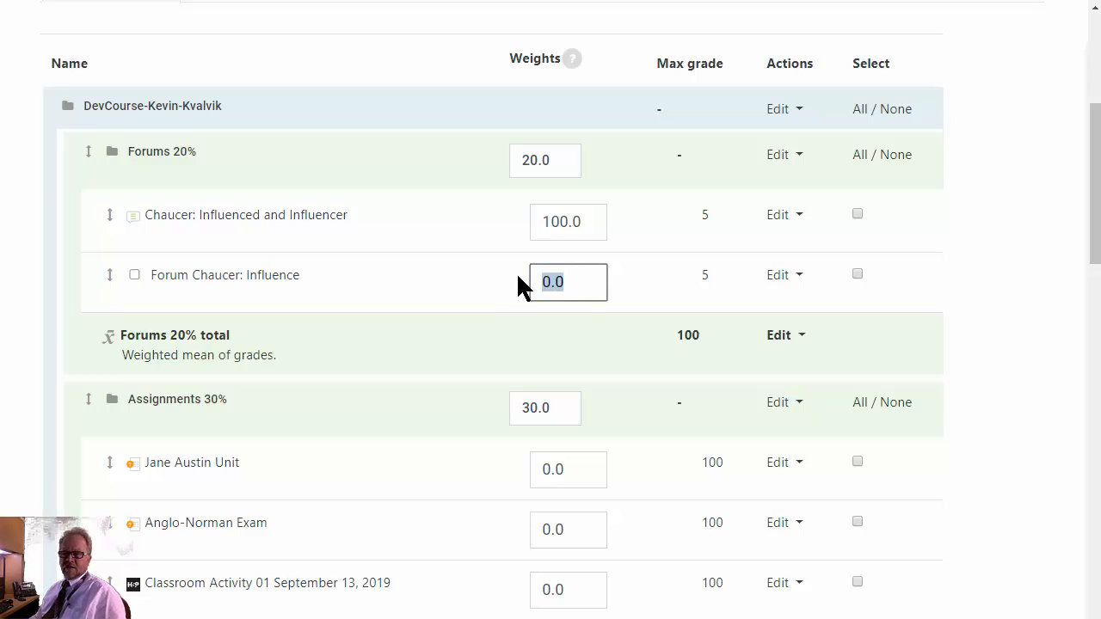
type("100")
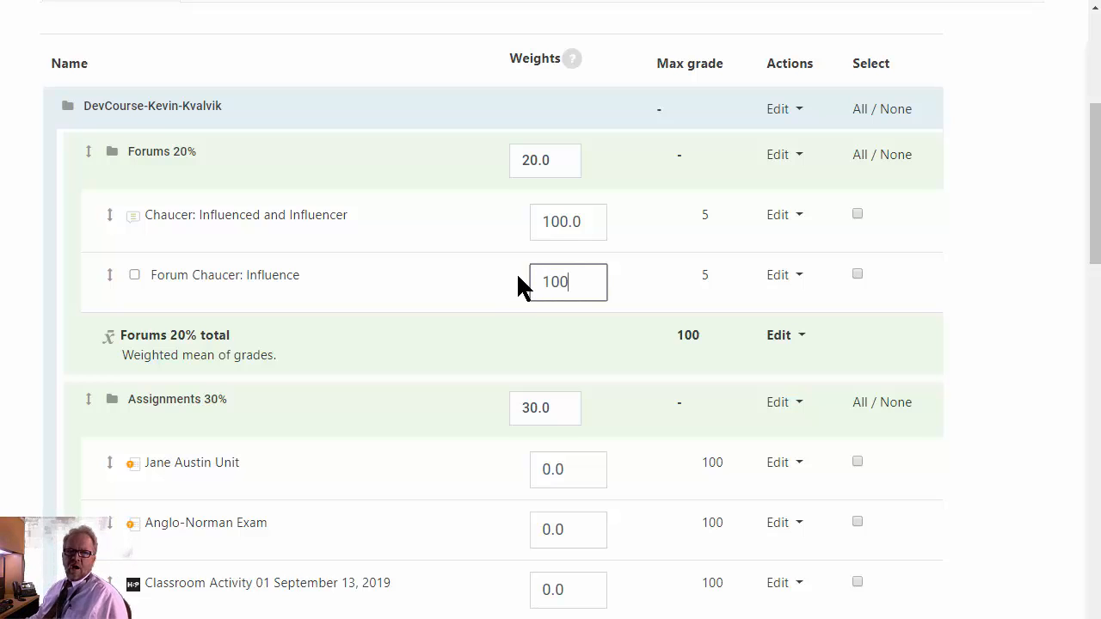
left_click(459, 280)
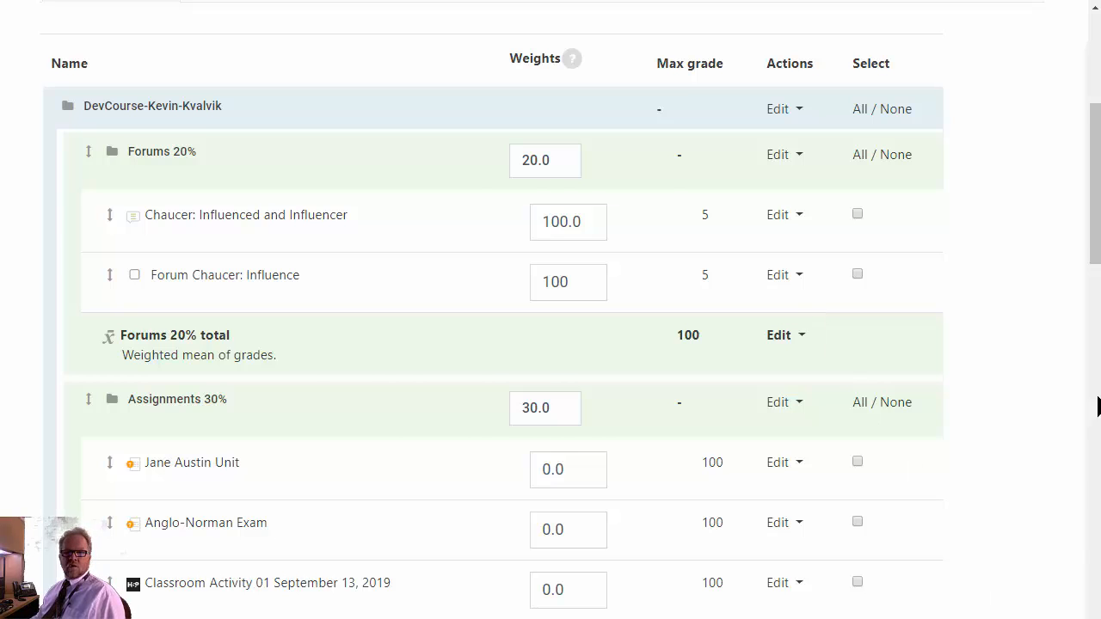
- Open the single view of grades for Forum Chaucer: Influence and look over the student grade list
scroll(704, 308, "up", 5)
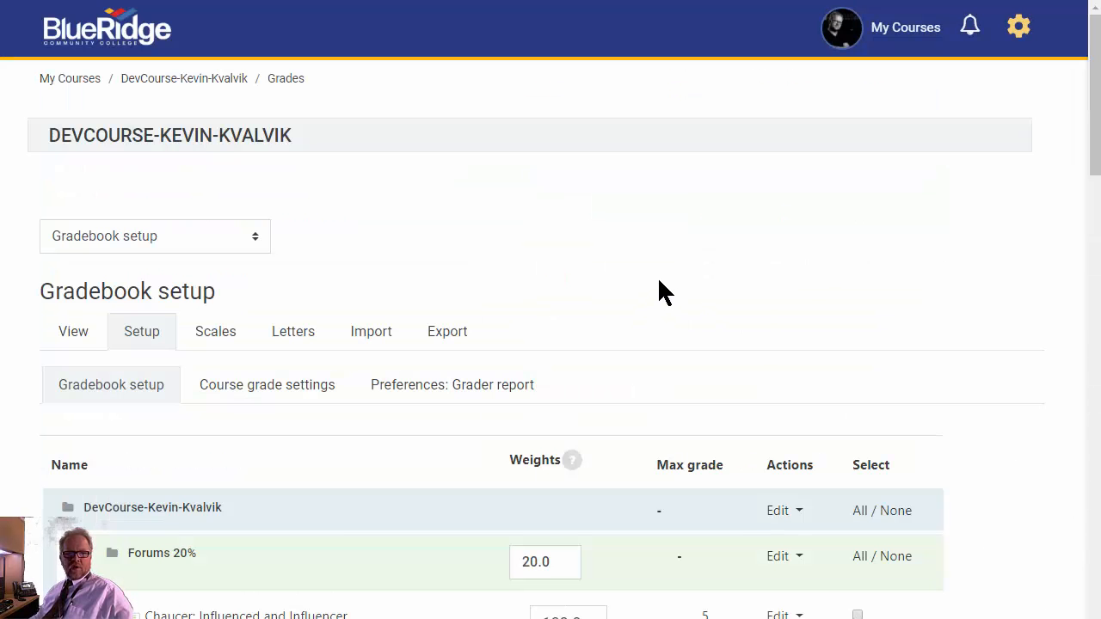
left_click(74, 335)
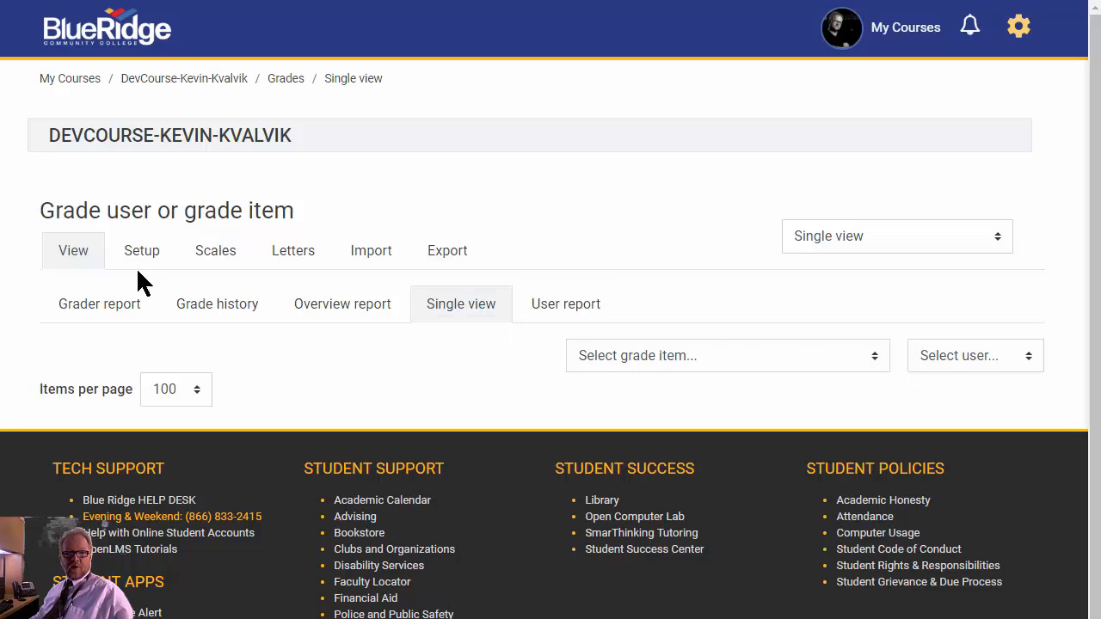
left_click(885, 368)
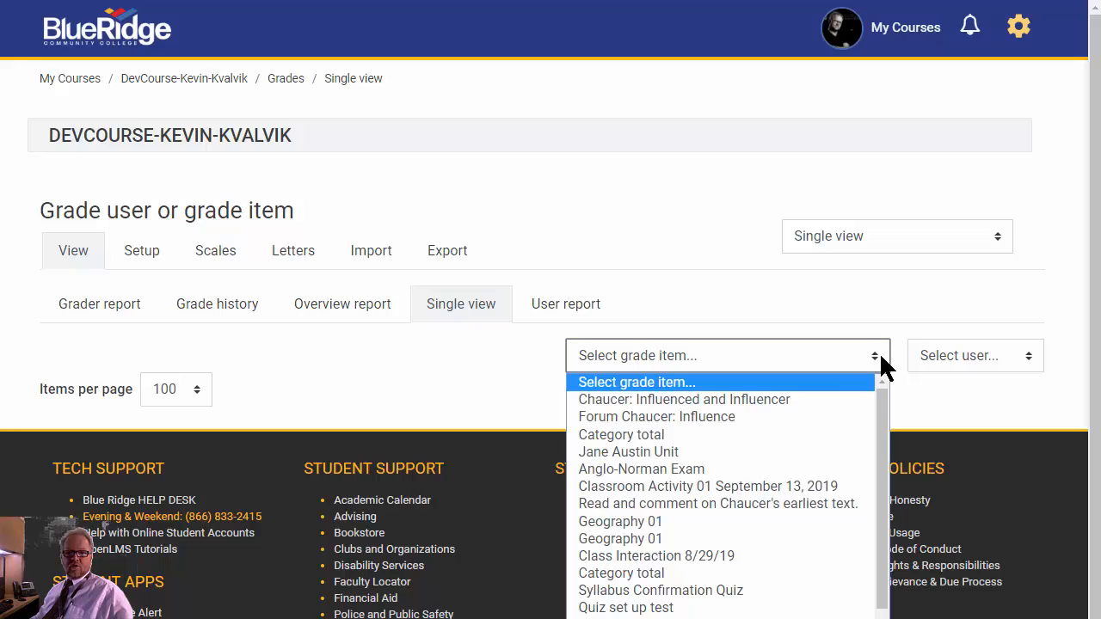
left_click(786, 418)
scroll(786, 418, "down", 5)
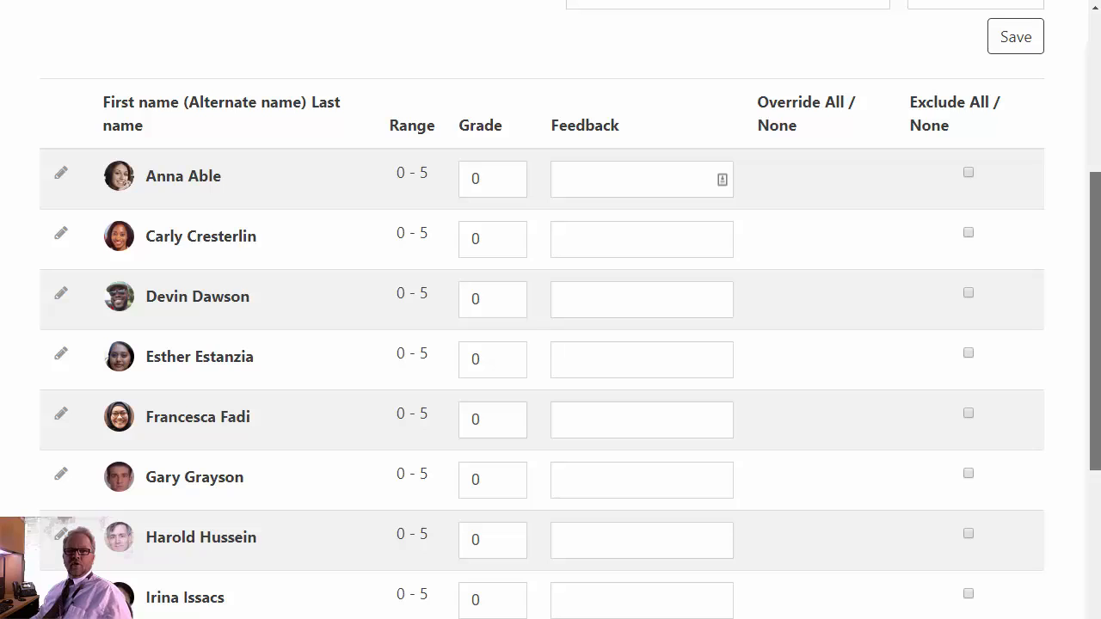
scroll(406, 258, "up", 5)
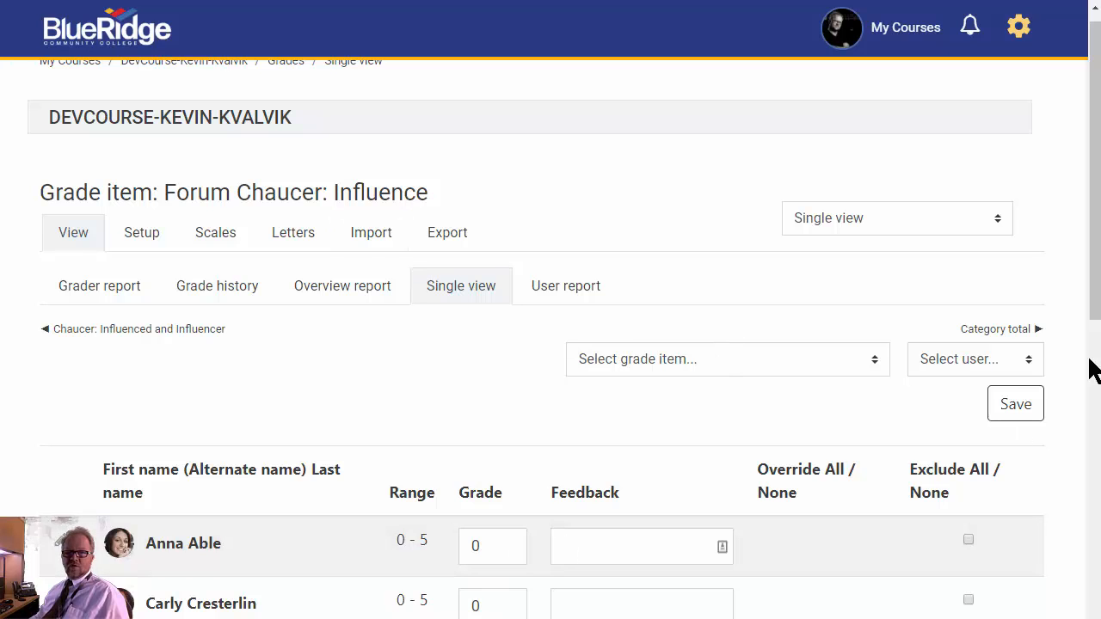
scroll(1093, 241, "down", 6)
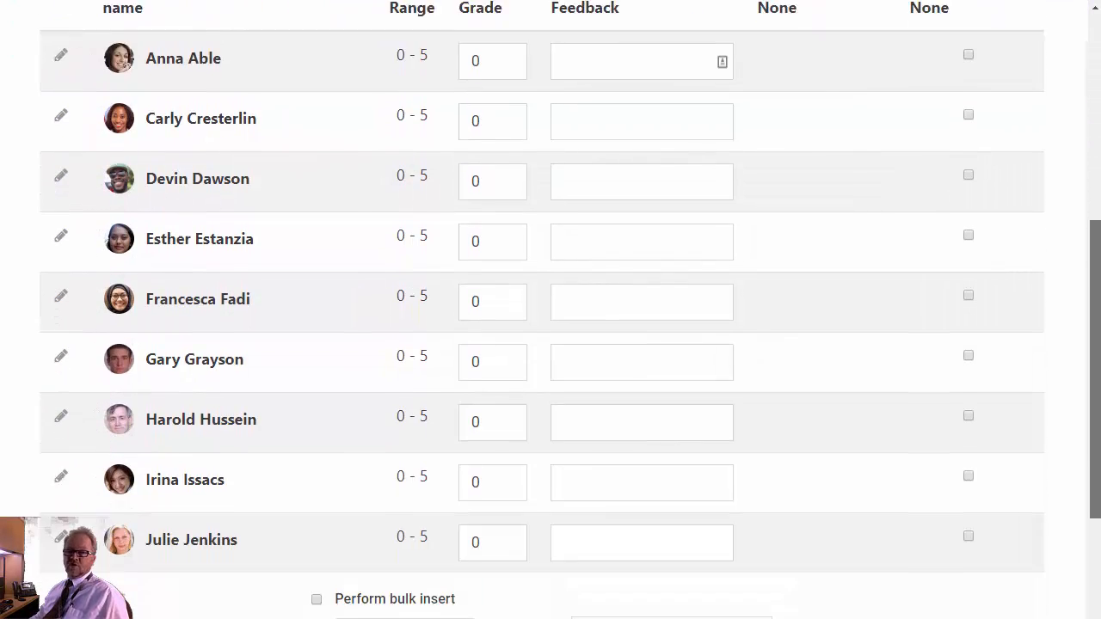
- Bulk insert the value 5 for all grades of Forum Chaucer: Influence and save the result
left_click_drag(1095, 438, 1095, 482)
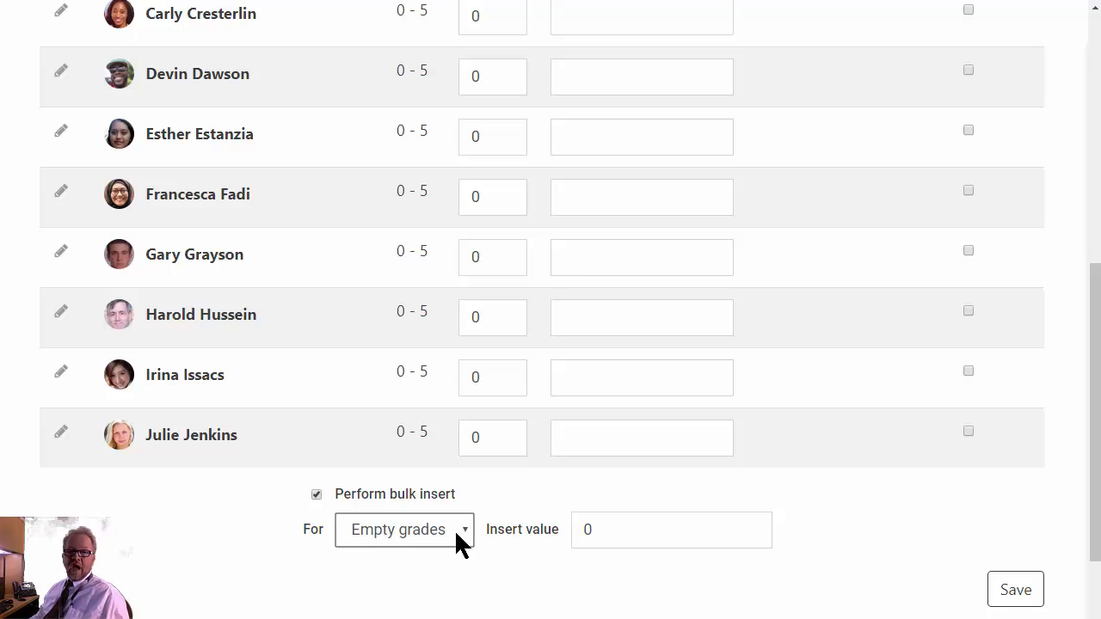
left_click(456, 531)
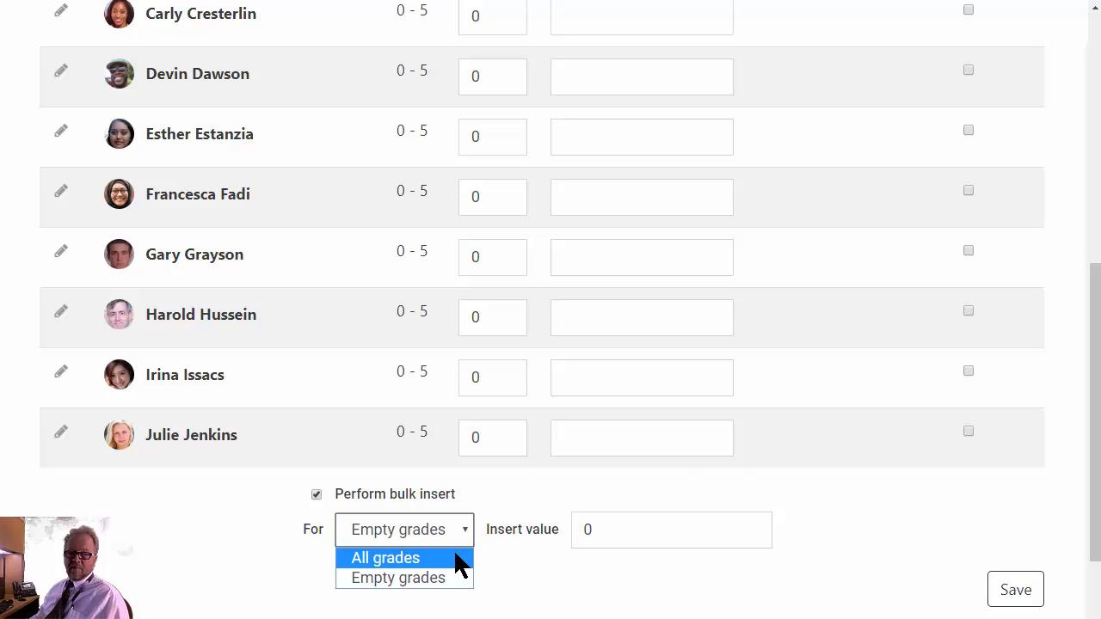
left_click(459, 565)
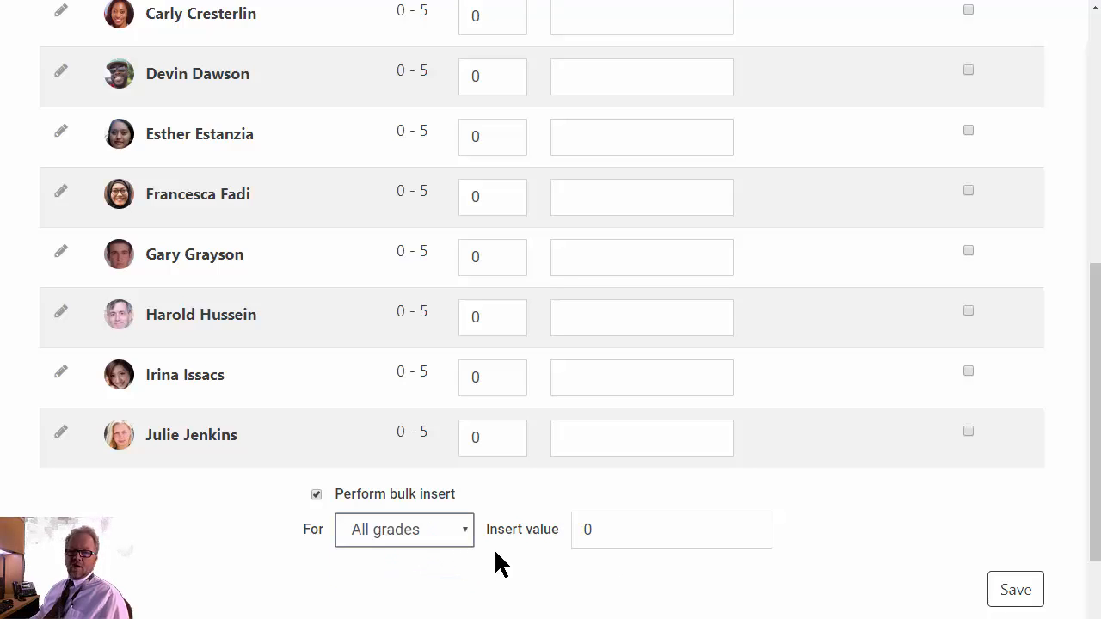
double_click(626, 534)
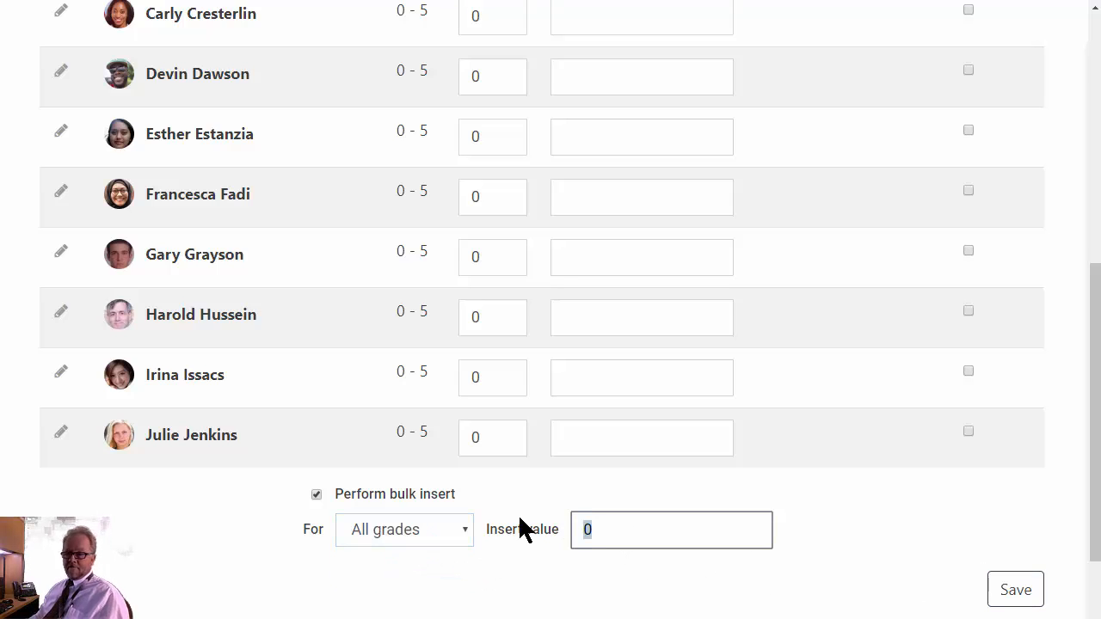
type("5")
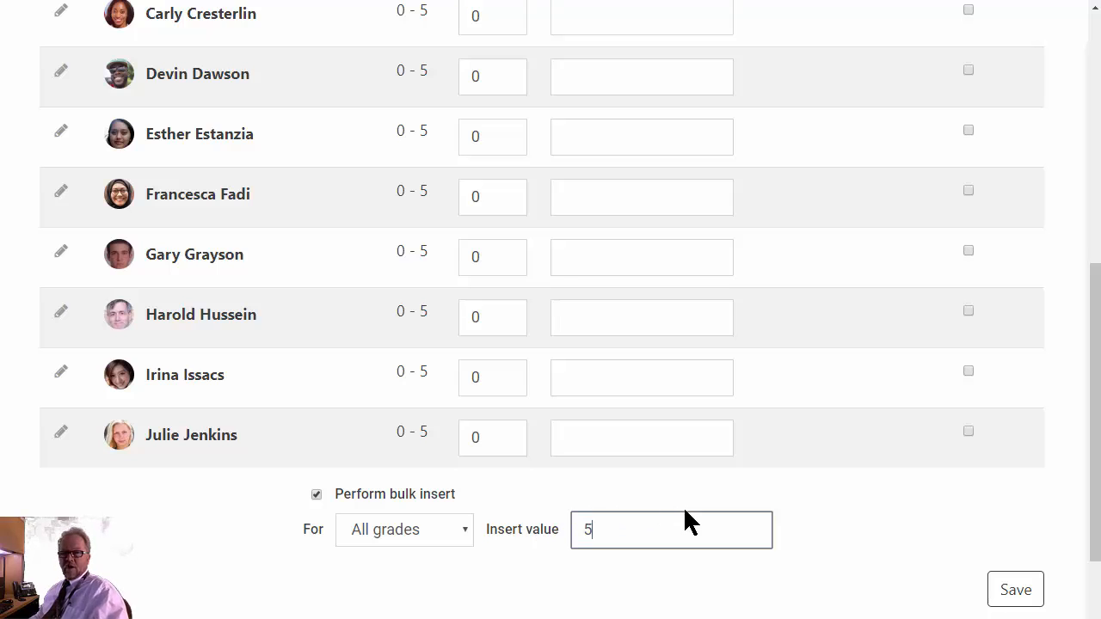
left_click(1032, 591)
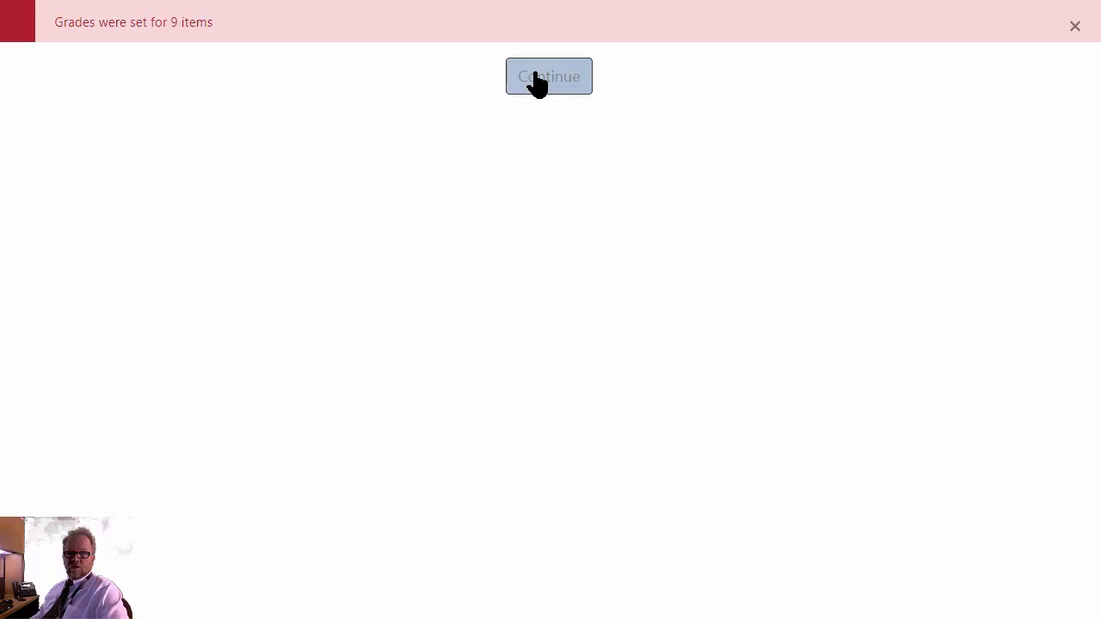
left_click(537, 84)
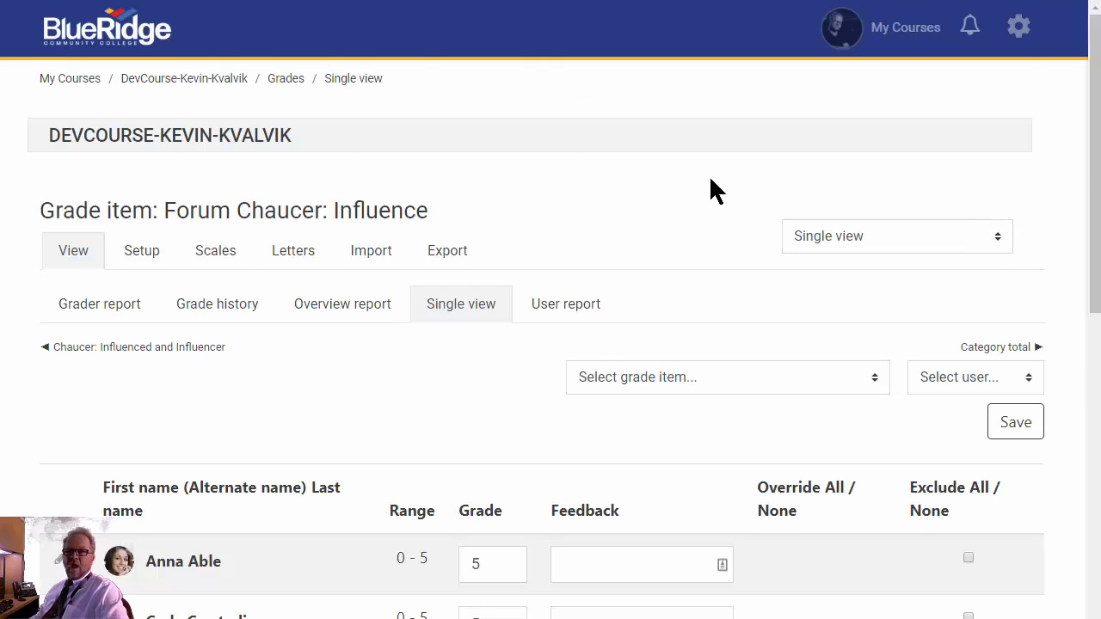
- Set the grades of the third and seventh listed students to 0 and save the grade list
scroll(711, 185, "down", 5)
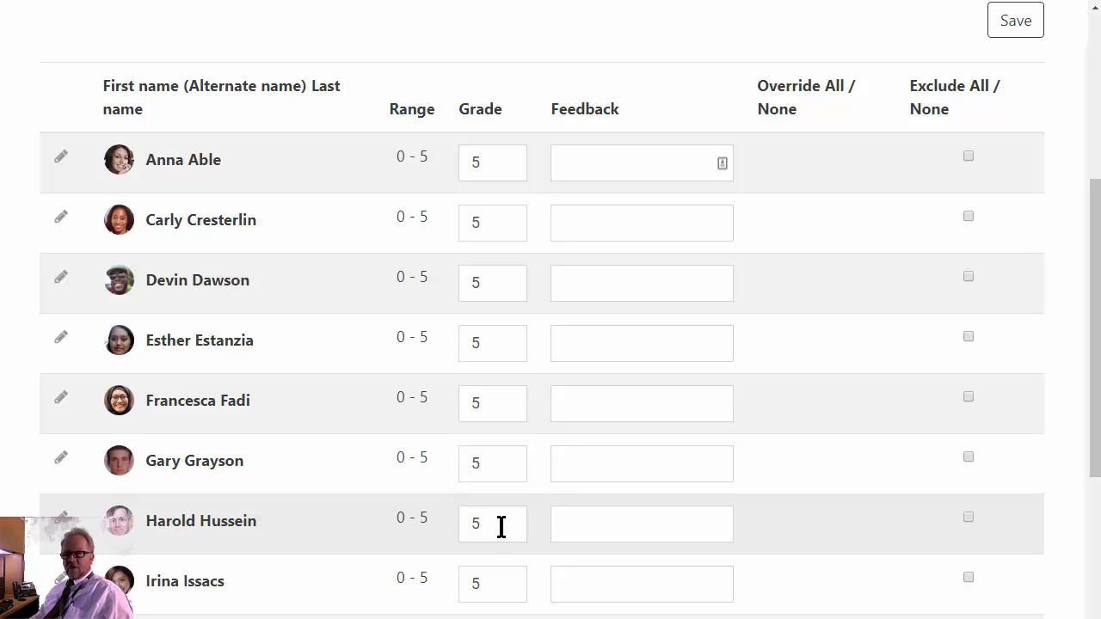
double_click(492, 522)
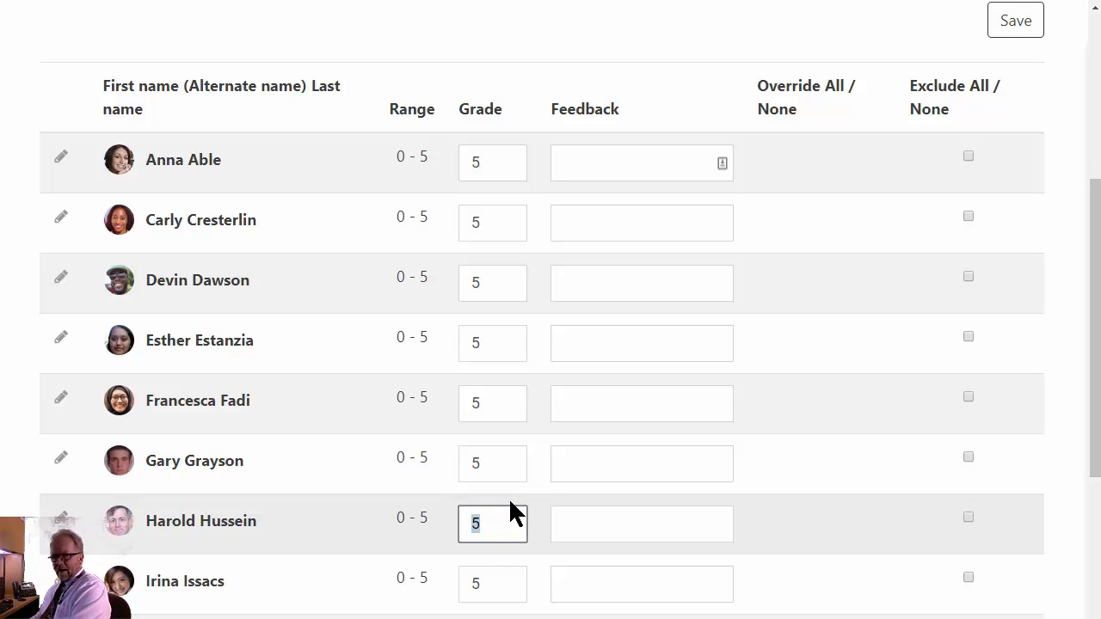
type("0")
double_click(490, 295)
type("0")
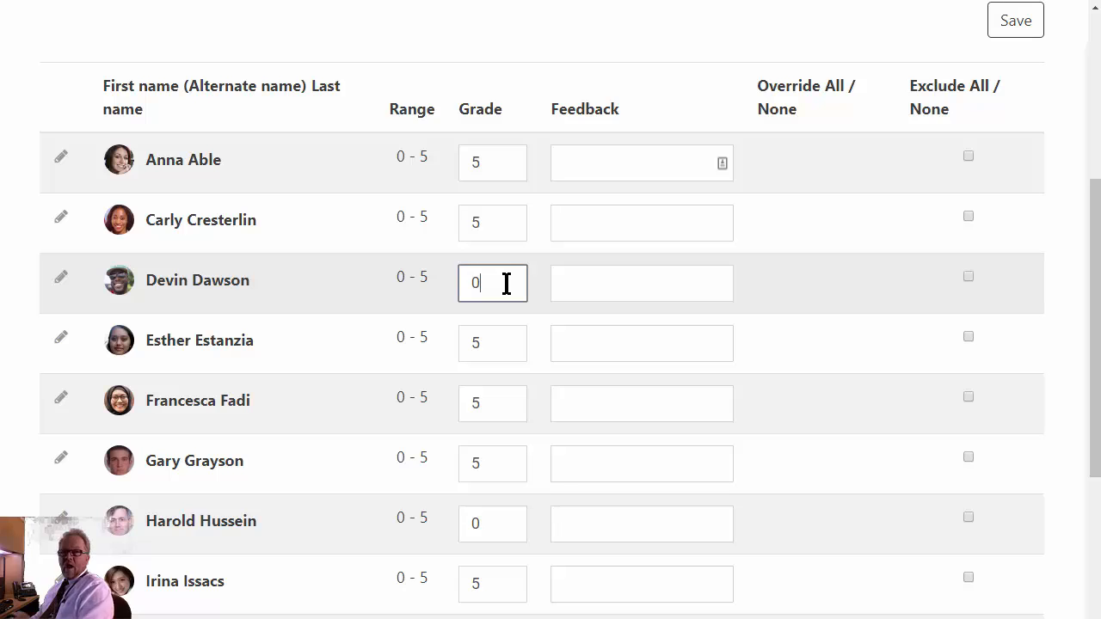
left_click(1021, 35)
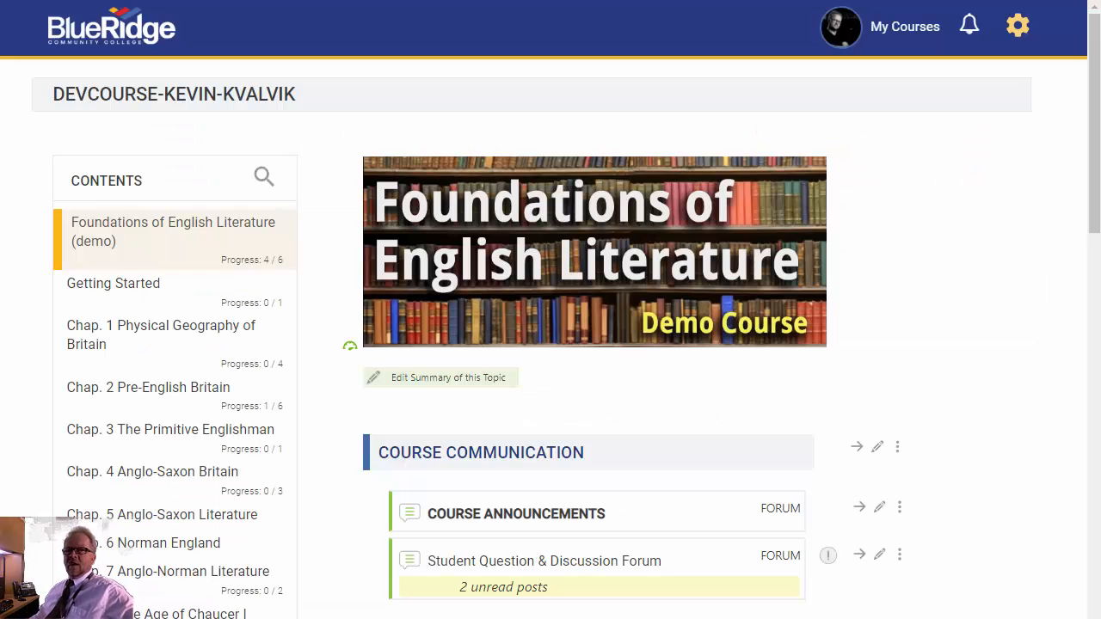
- Open the course's Activity completion report and examine each student's completion of the Chaucer forum
left_click(1017, 31)
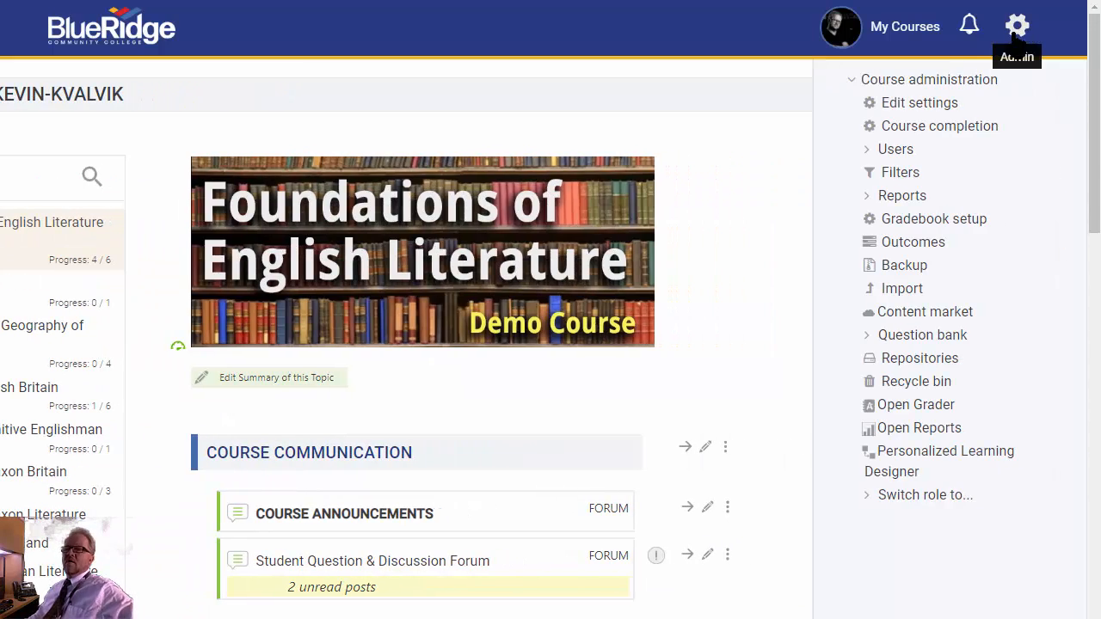
left_click(918, 198)
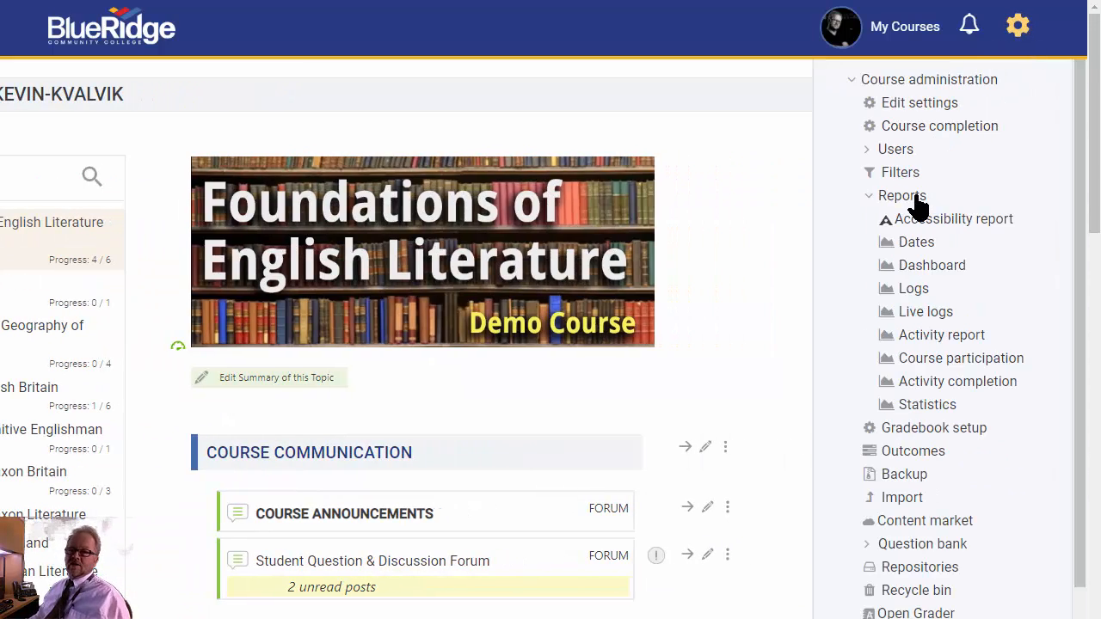
left_click(951, 388)
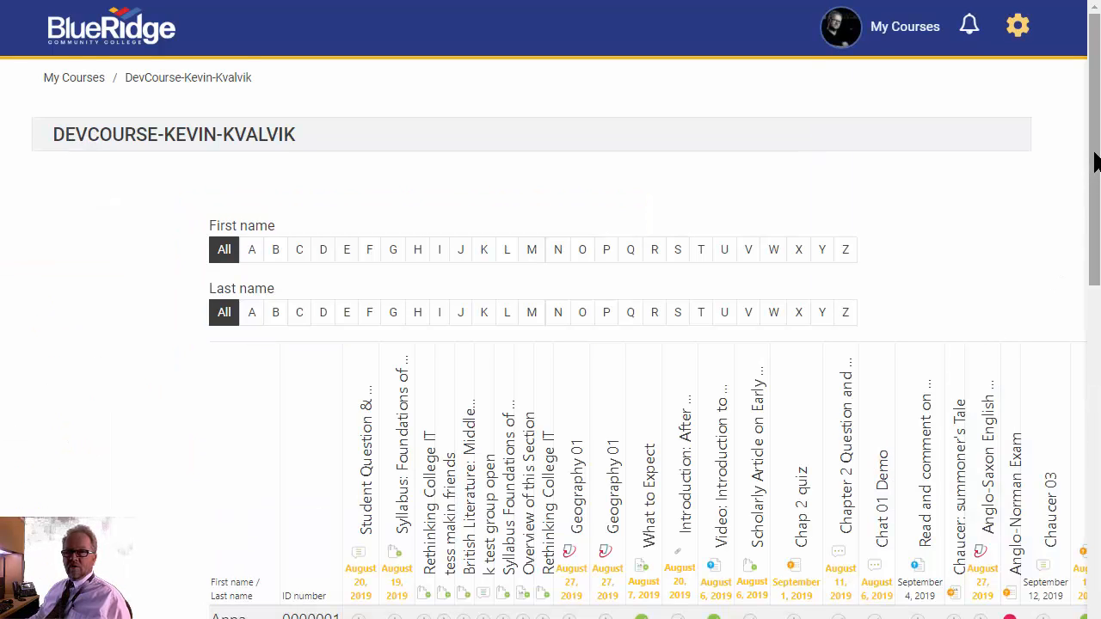
left_click_drag(1097, 168, 1073, 344)
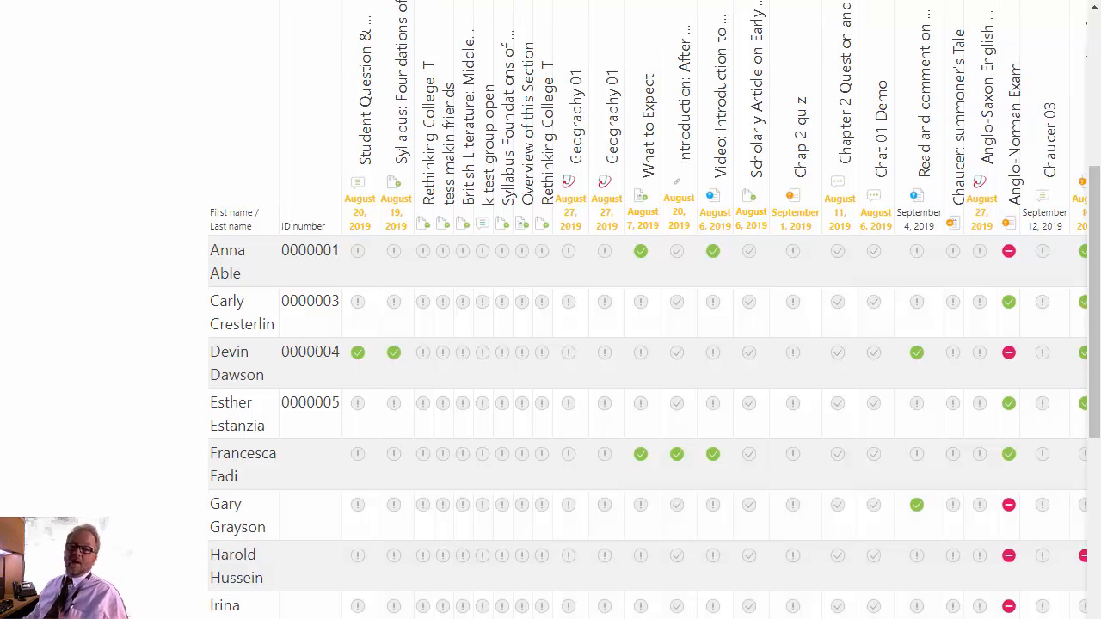
scroll(636, 344, "right", 1)
scroll(551, 344, "right", 2)
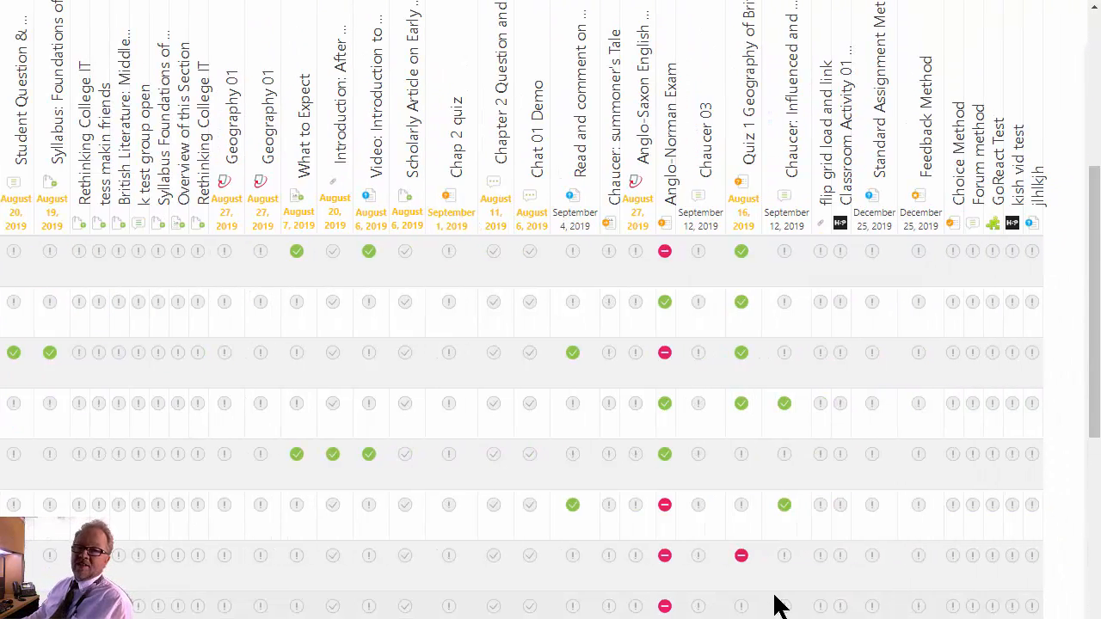